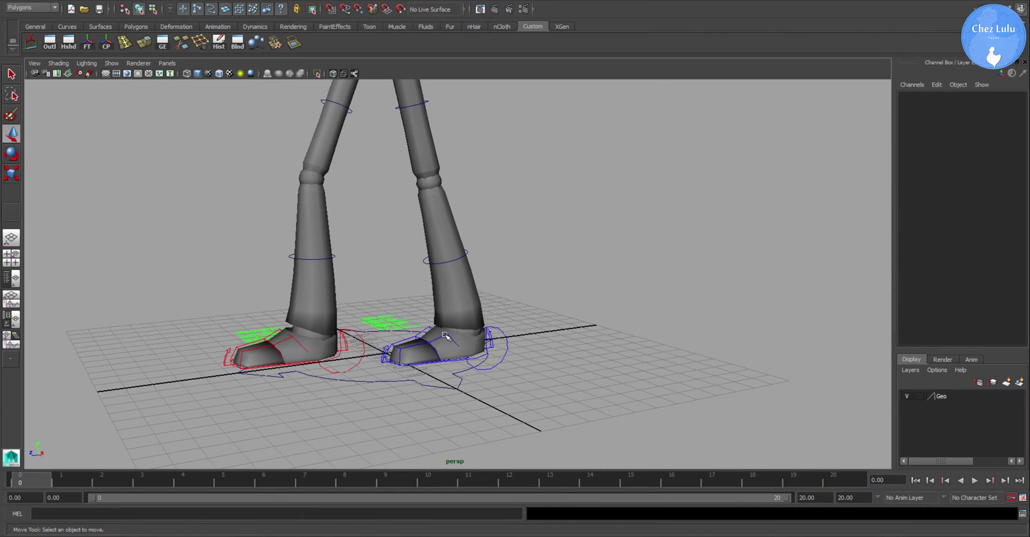
- Try rotating the left foot's ball control and undo the rotation
left_click(449, 337)
key("e")
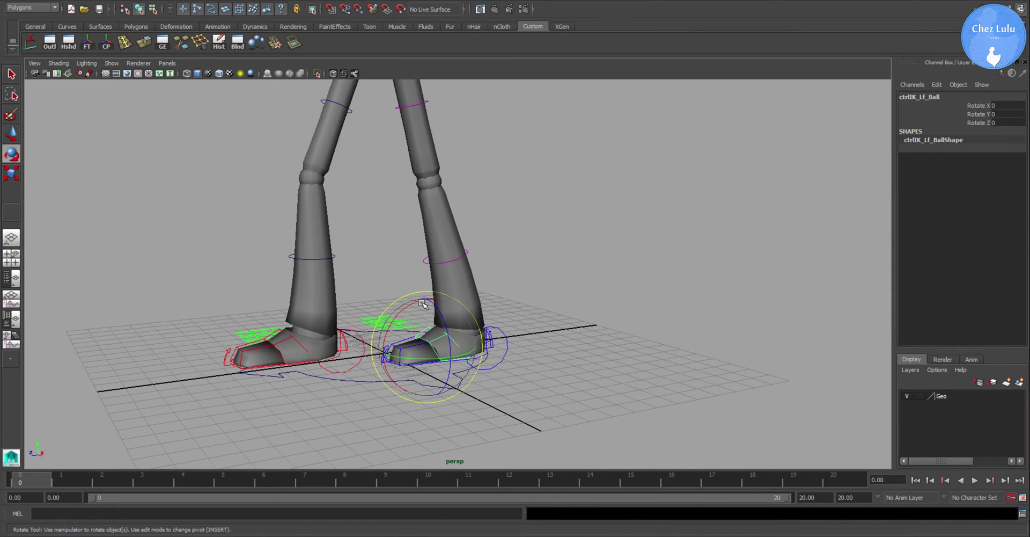
left_click_drag(424, 299, 538, 338)
key("ctrl+z")
left_click(519, 345)
left_click(414, 344)
left_click(528, 339)
left_click(531, 345)
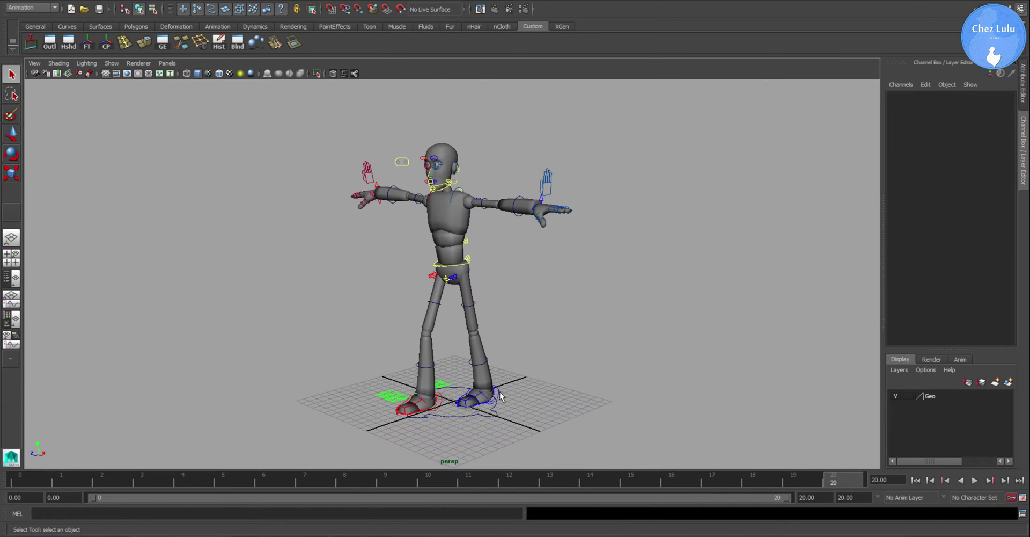
- Raise the left leg IK control at frame 5 by setting its Translate Y to 1.5, and preview the motion
left_click(500, 392)
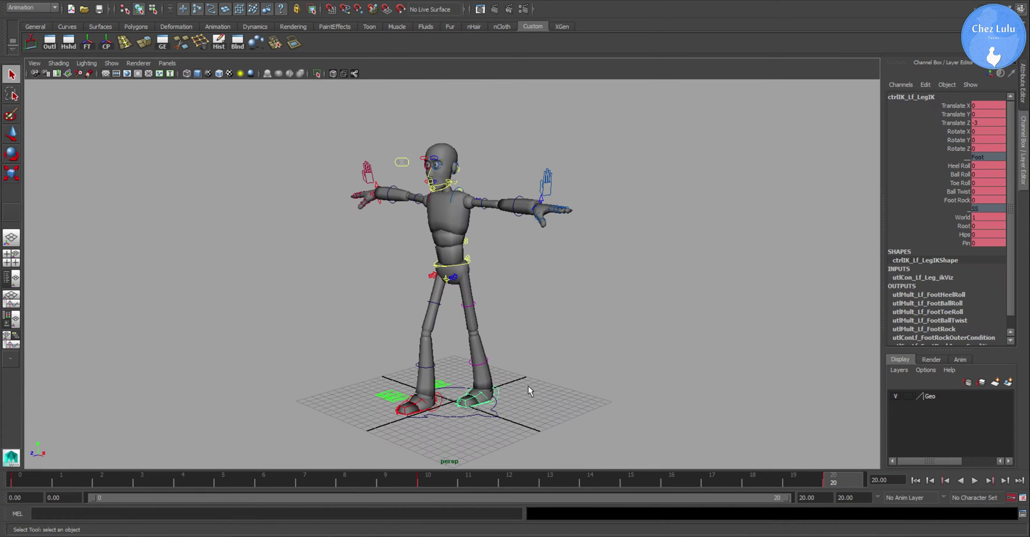
key("w")
right_click_drag(530, 388, 580, 341, "alt")
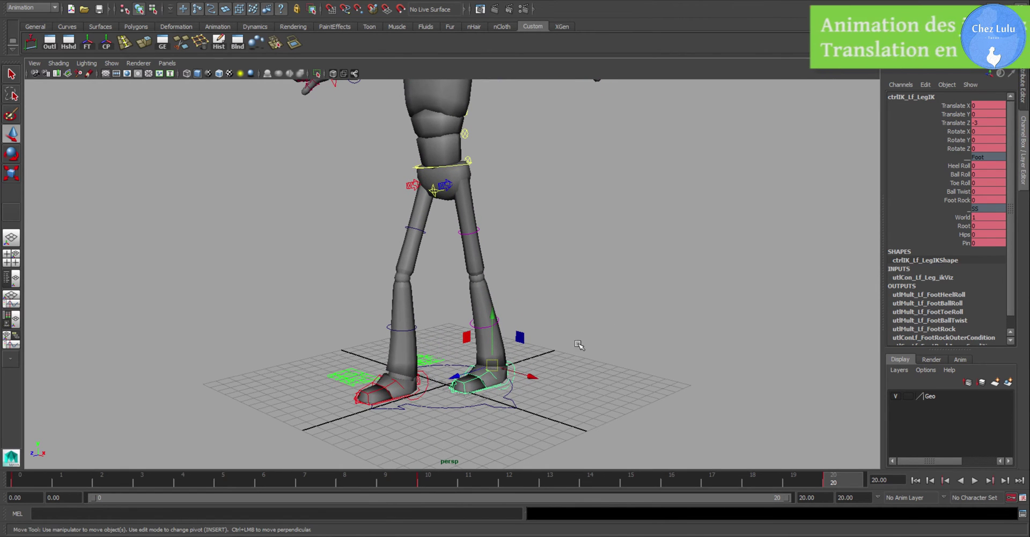
left_click_drag(21, 481, 239, 482)
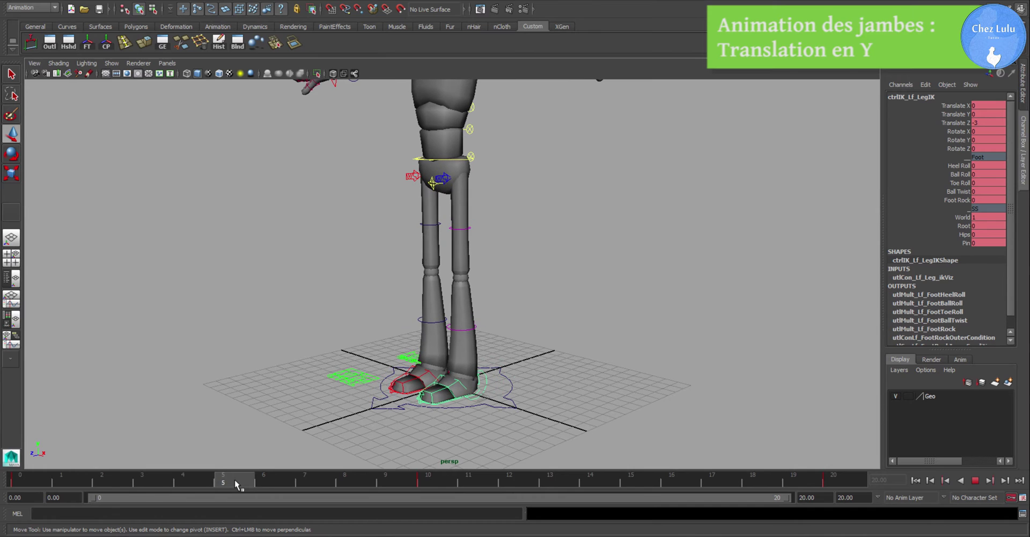
left_click_drag(462, 320, 462, 302)
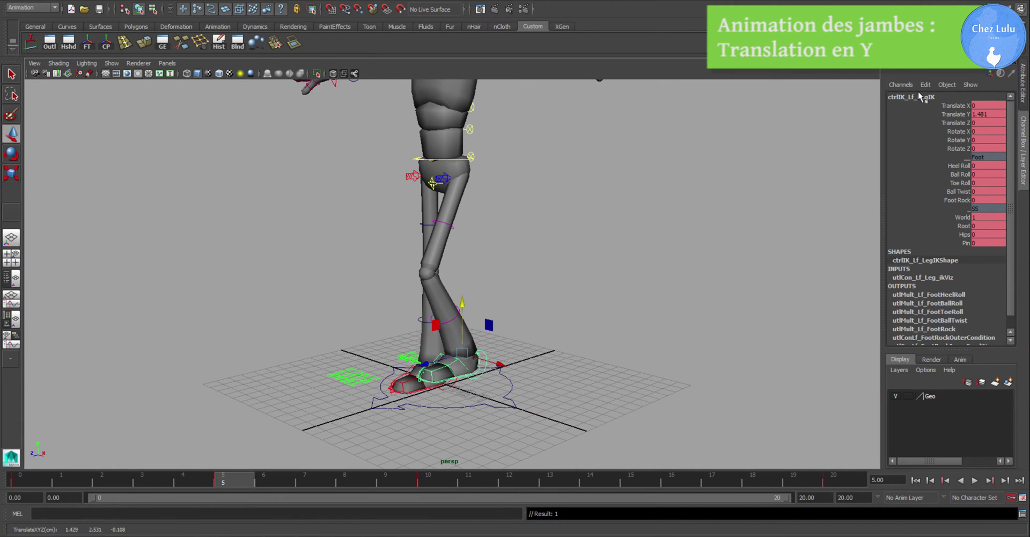
double_click(986, 113)
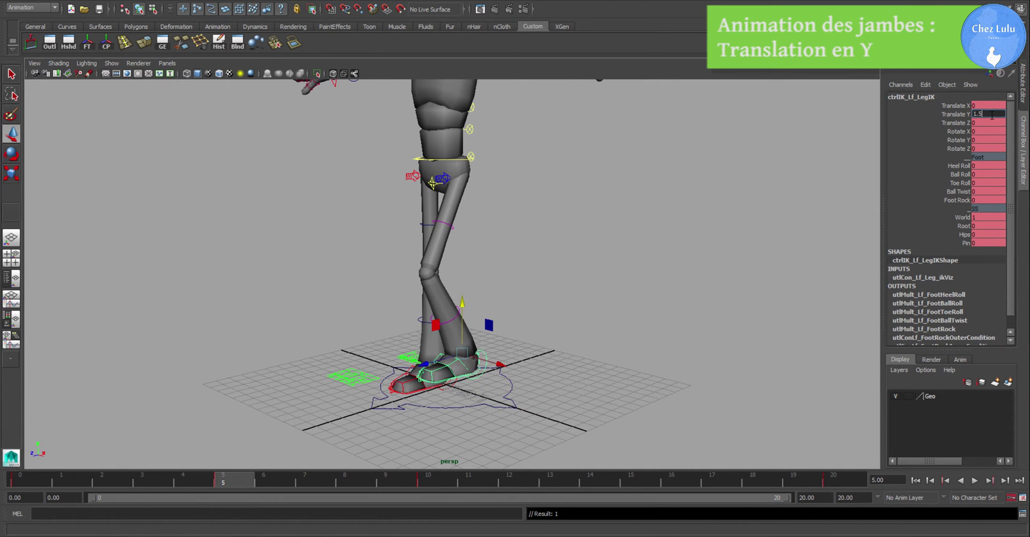
key("alt+v")
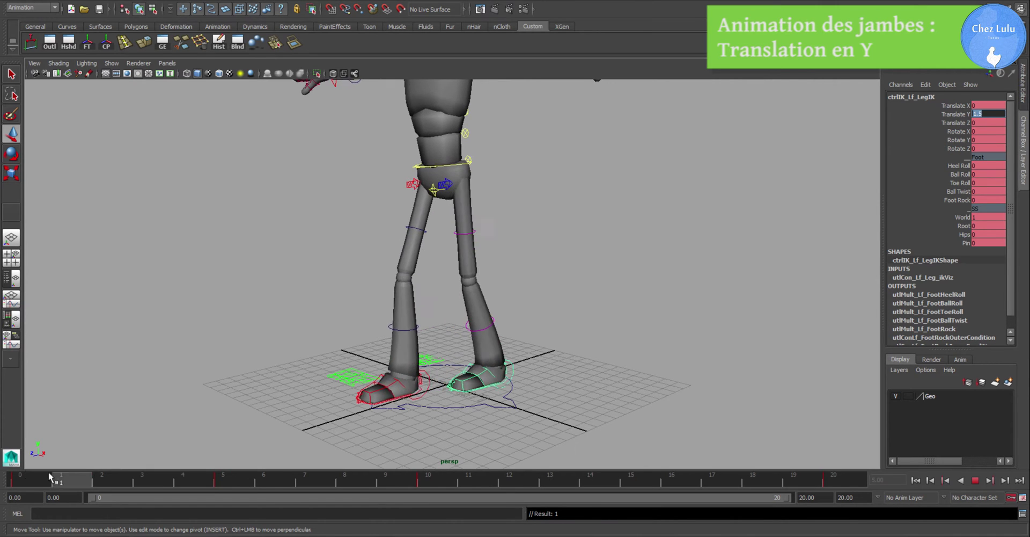
key("alt+v")
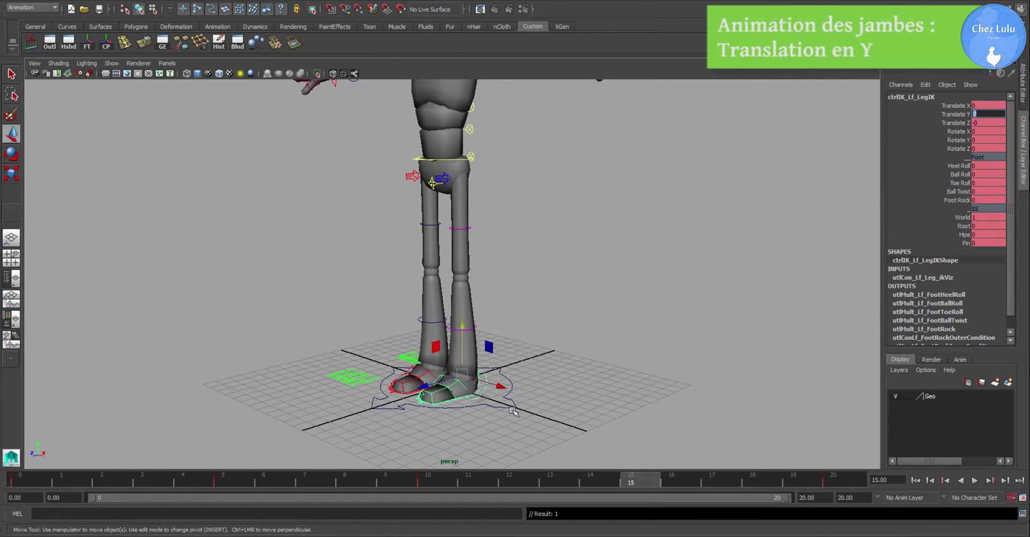
- Set the right leg IK control's Translate Y to 1.5 at frame 15 and play back the walk
left_click(707, 477)
left_click(414, 388)
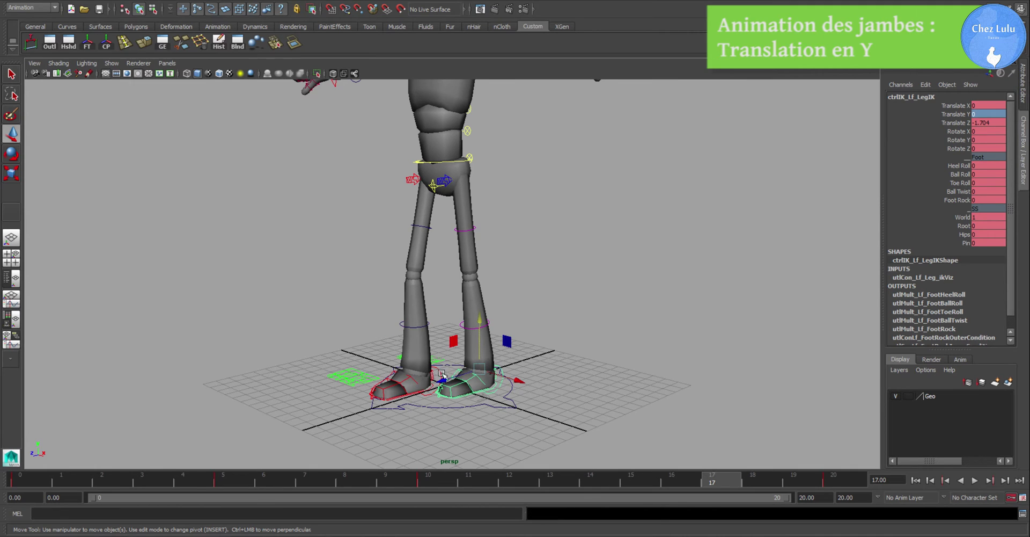
left_click(631, 479)
left_click(989, 122)
left_click(988, 115)
type("1.")
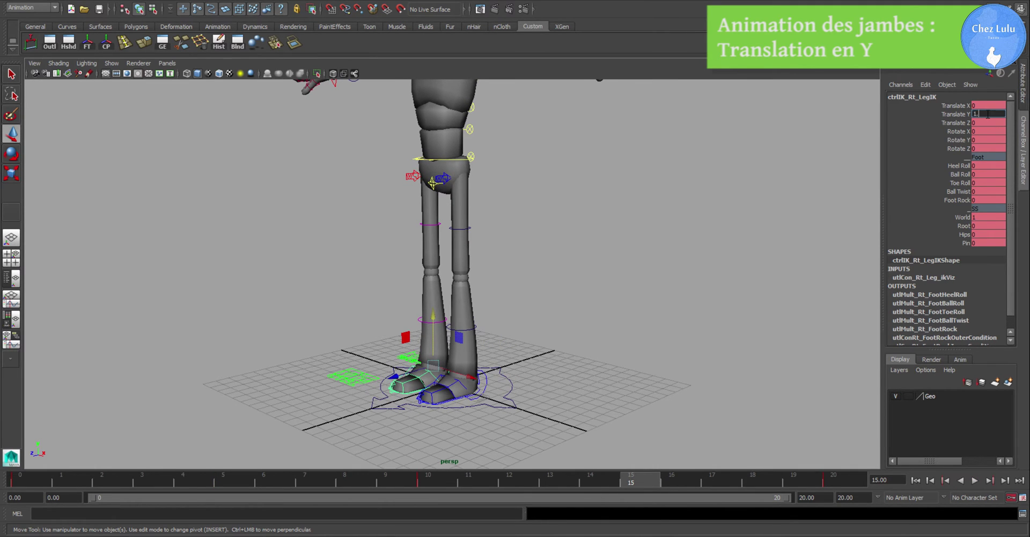
type("5")
key("Return")
left_click(975, 480)
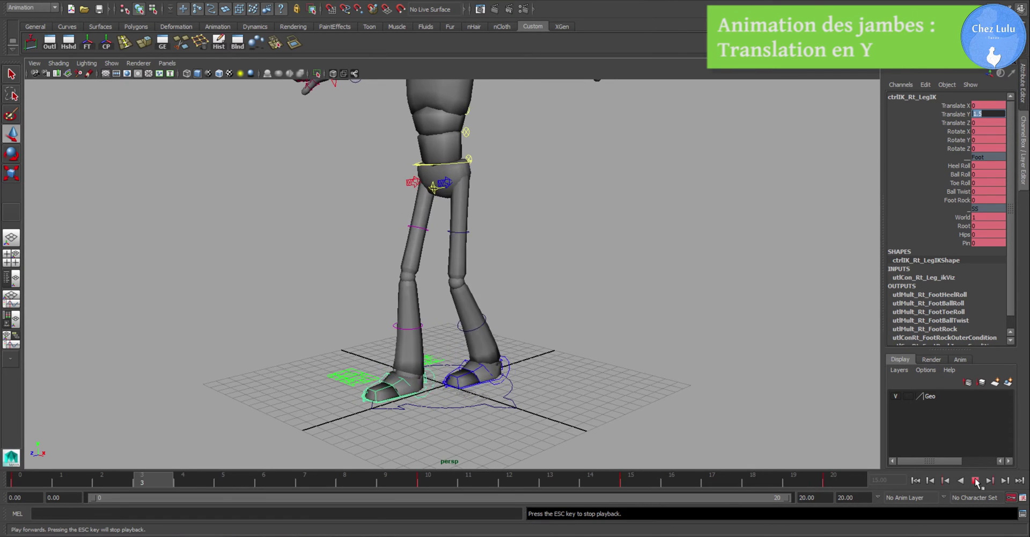
left_click(644, 241)
- Key the left heel control at frame 5 and rotate it about 17 degrees in X so the toes point down
left_click_drag(590, 268, 484, 346, "alt")
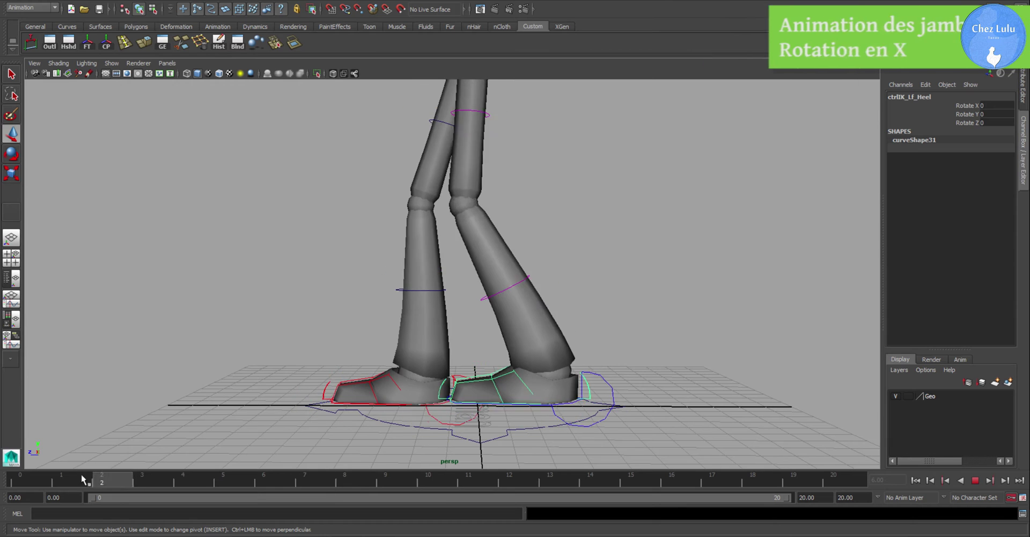
left_click(235, 488)
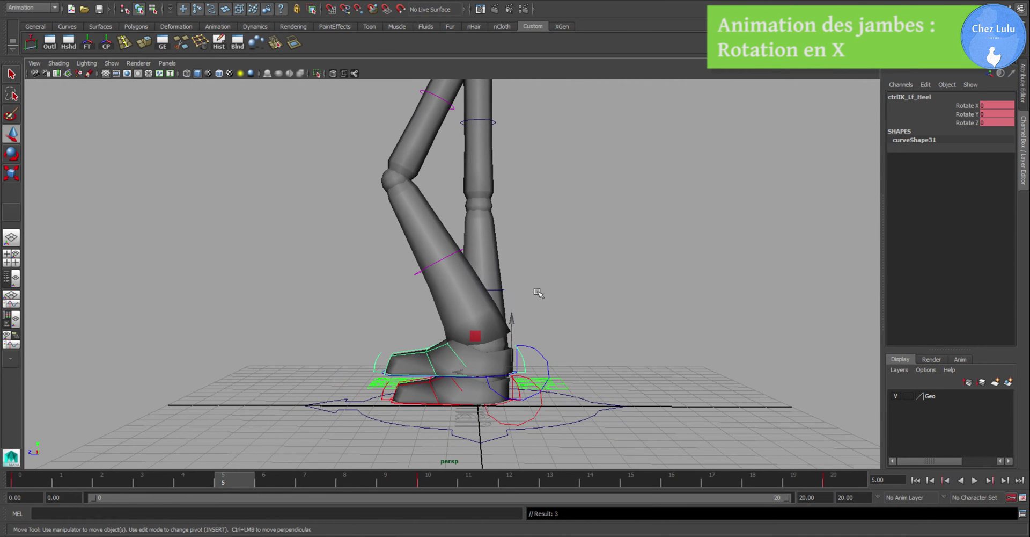
key("e")
left_click_drag(524, 329, 514, 324)
- Switch to the side view, set the left heel control's Rotate X to 18.9 at frame 5, and preview the motion
left_click_drag(697, 282, 597, 340, "alt")
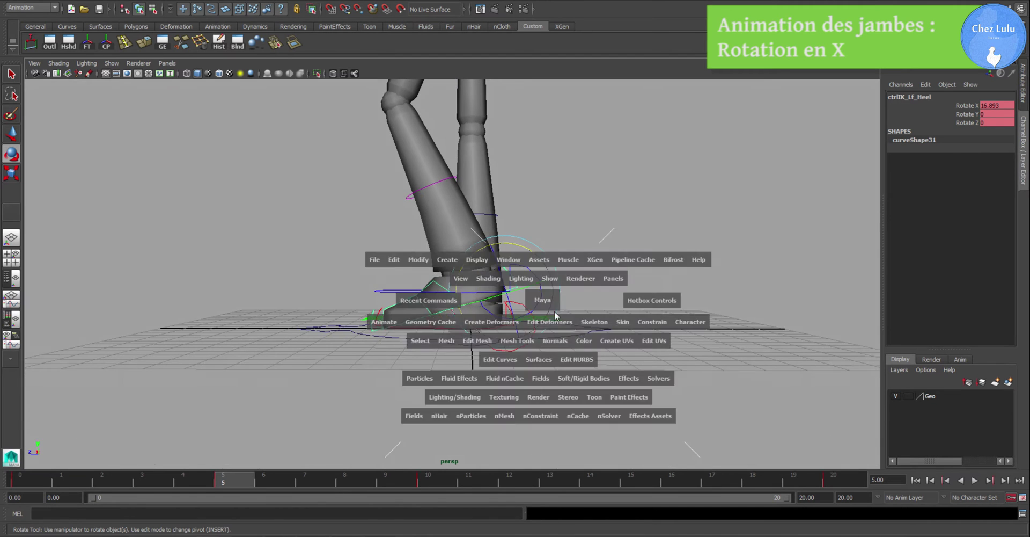
key("space")
key("space")
scroll(611, 231, "up", 5)
double_click(998, 105)
type("18")
key("Return")
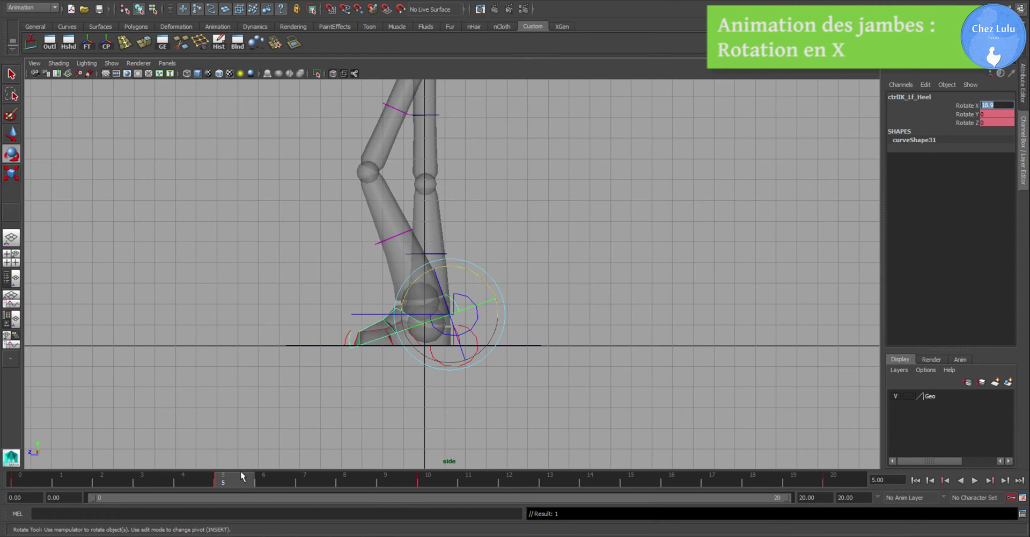
key("alt+v")
key("alt+v")
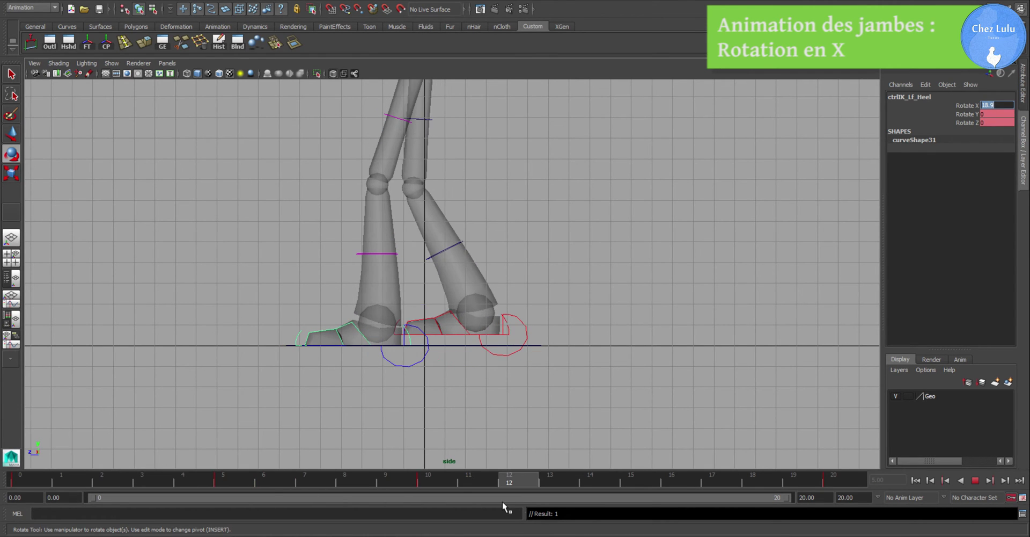
- Key the right heel control at frame 15 with Rotate X at 18.9 and play back the walk
left_click(508, 331)
left_click_drag(349, 478, 631, 479)
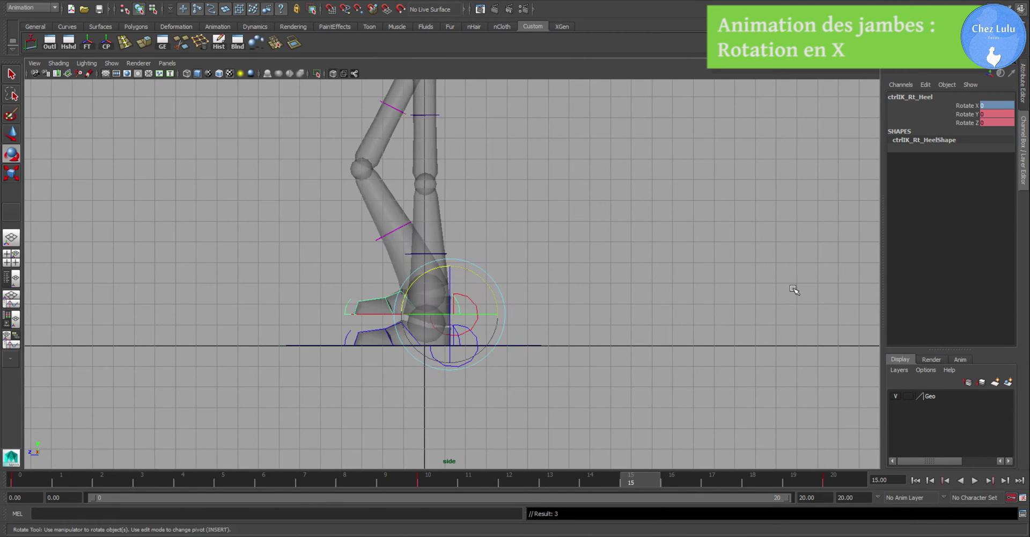
left_click(999, 105)
key("Return")
left_click(975, 480)
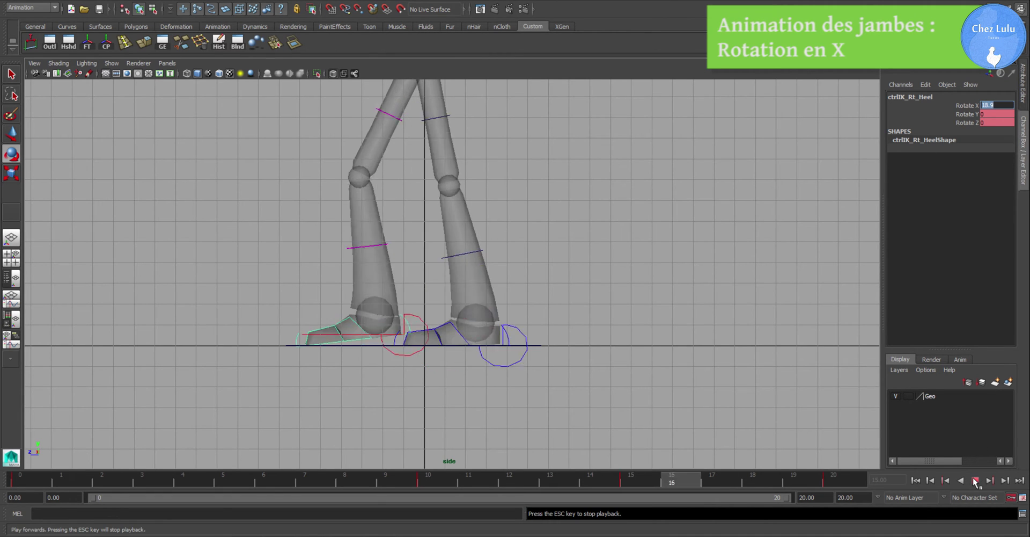
key("Escape")
- Tilt the left foot up on its heel at frame 10 by setting the left heel control's Rotate X to -14
left_click(405, 344)
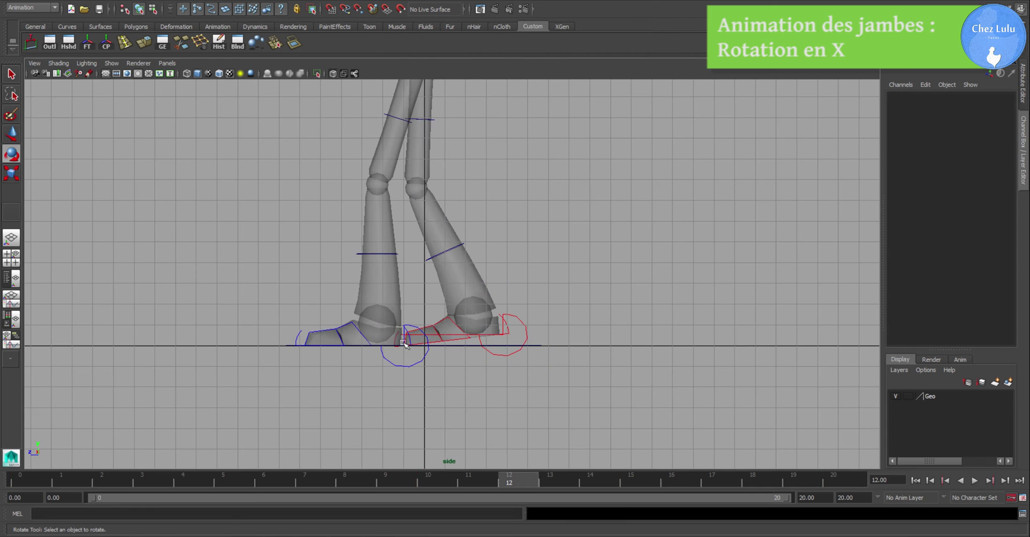
left_click_drag(409, 342, 284, 441)
left_click(28, 476)
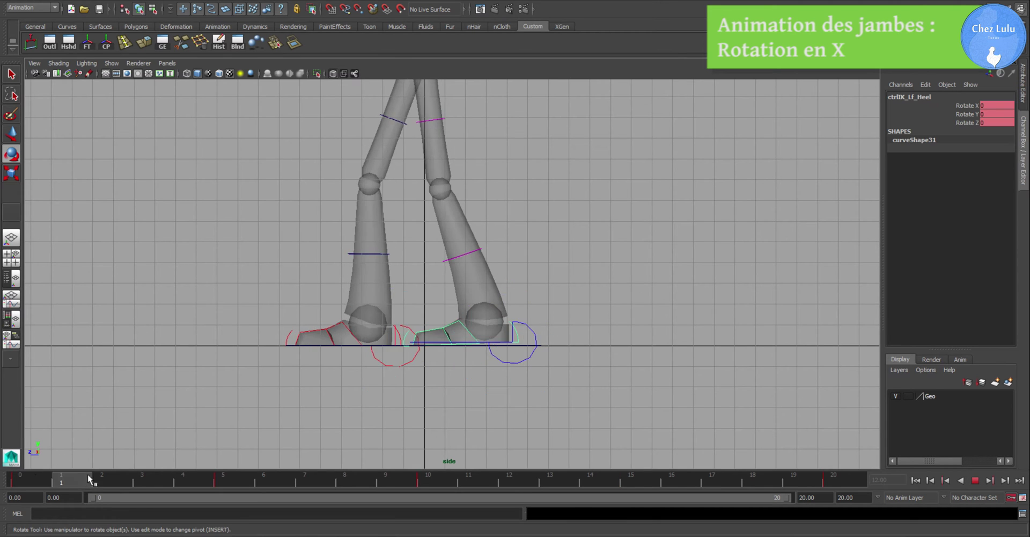
key("alt+v")
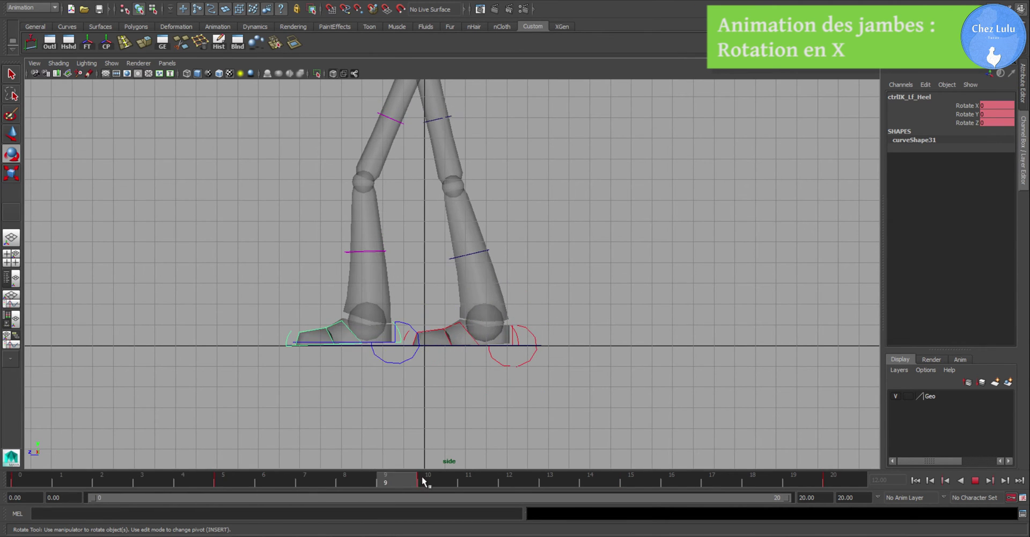
left_click(428, 481)
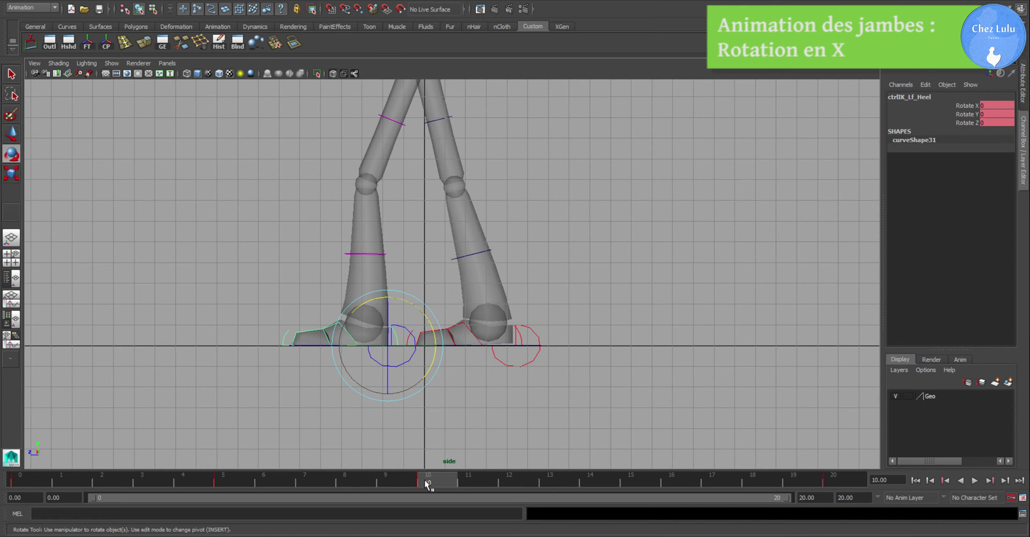
mouse_move(428, 483)
left_mouse_down()
mouse_move(316, 475)
mouse_move(428, 480)
left_mouse_up()
left_click_drag(409, 313, 416, 309)
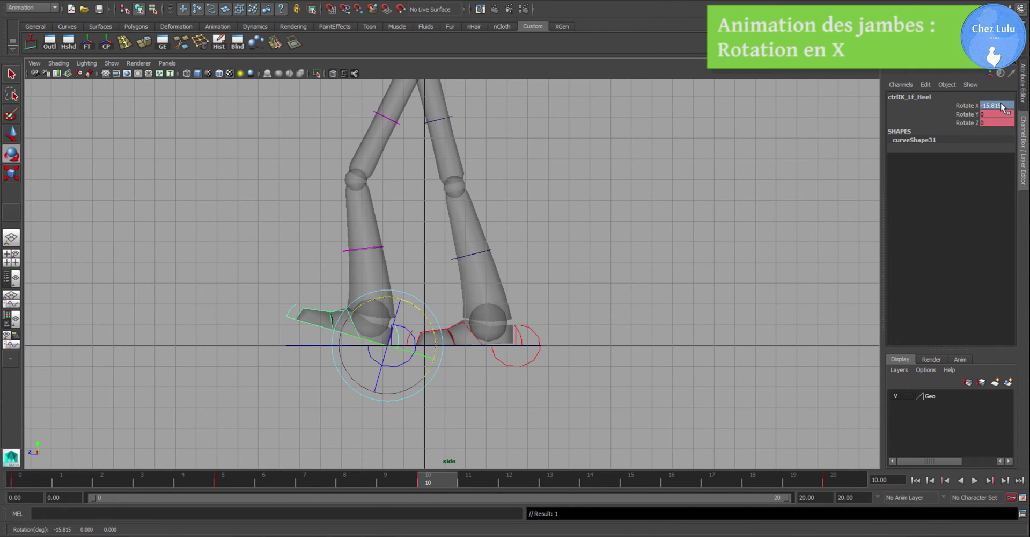
type("-14")
key("Return")
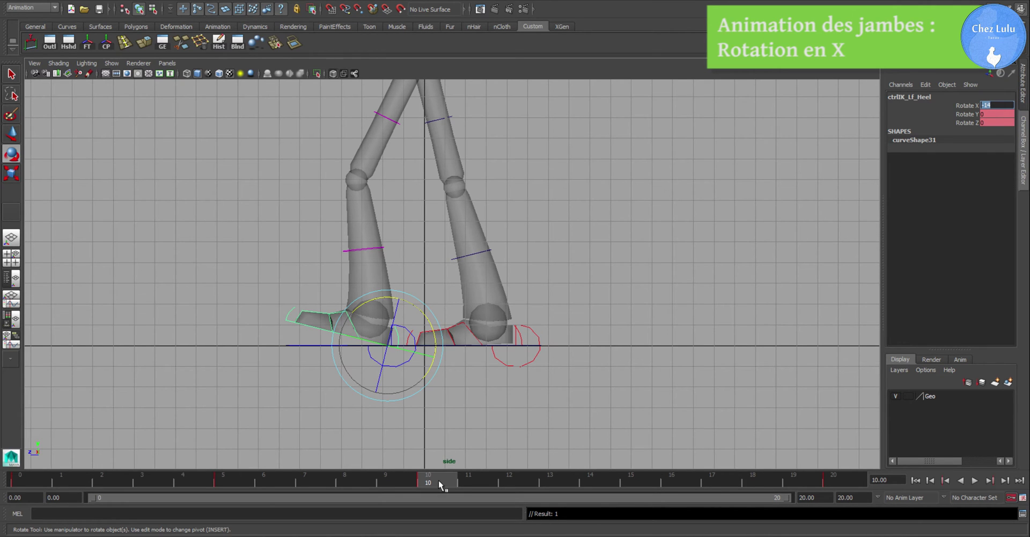
- Flatten the left foot at frame 12 by setting the heel control's Rotate X to 0, and play back the walk
left_click_drag(439, 478, 508, 482)
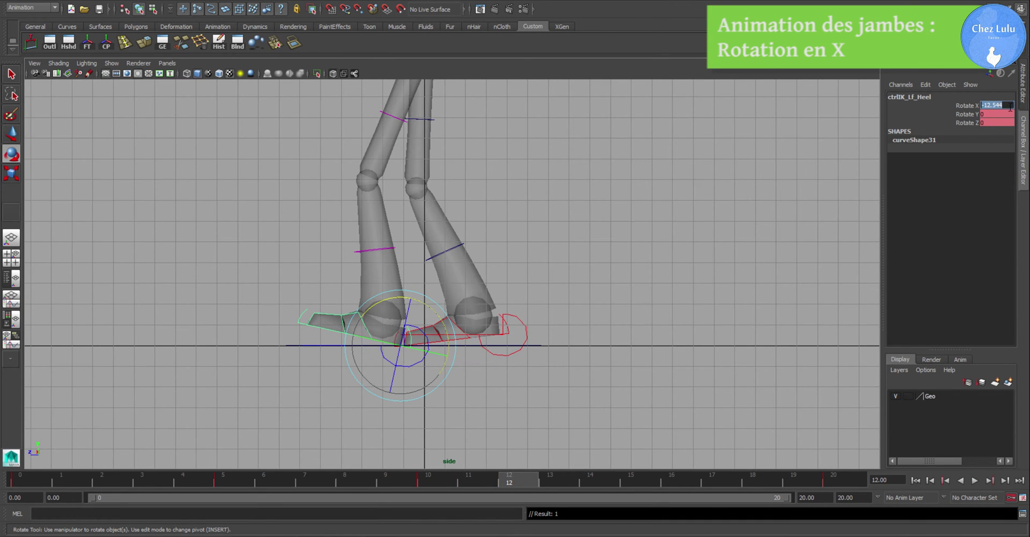
type("0")
key("Return")
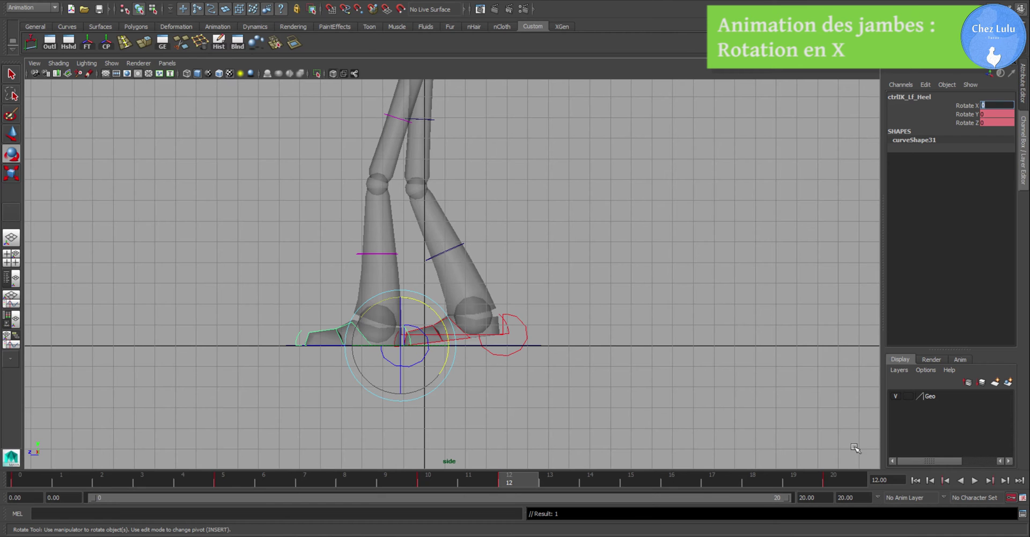
left_click(975, 480)
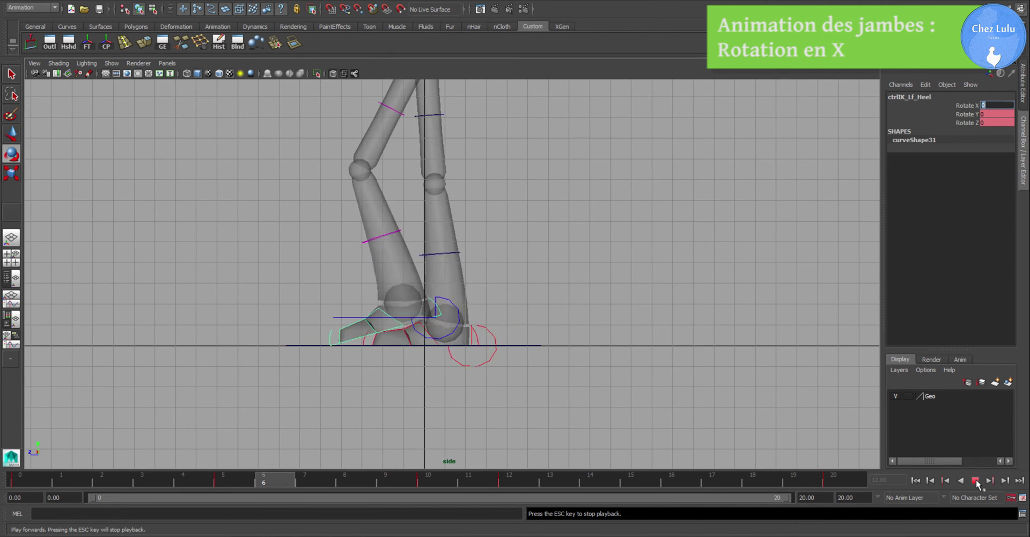
left_click(975, 480)
- Set the right heel control's Rotate X to -14 at frames 20 and 0
left_click_drag(394, 482, 16, 461)
left_click(395, 337)
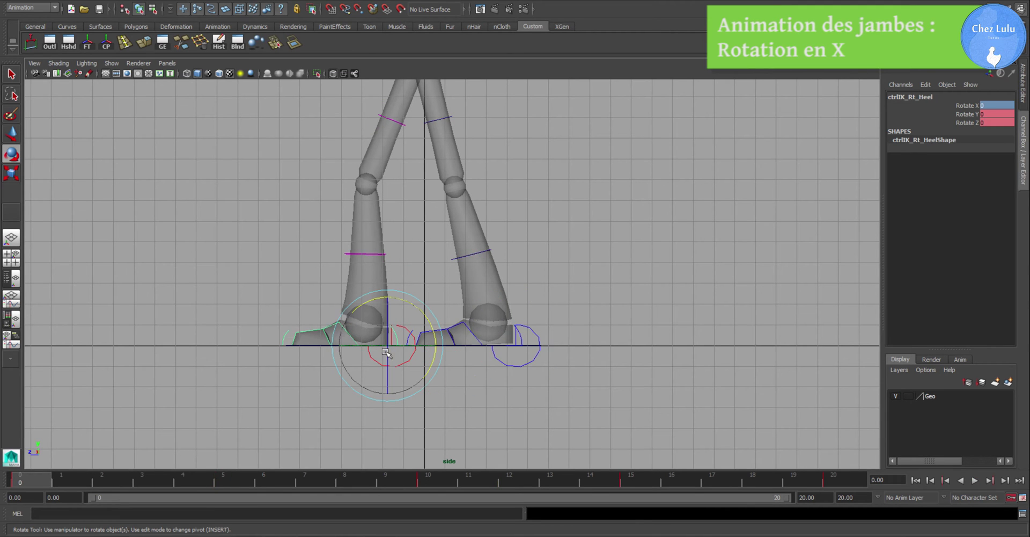
left_click(833, 479)
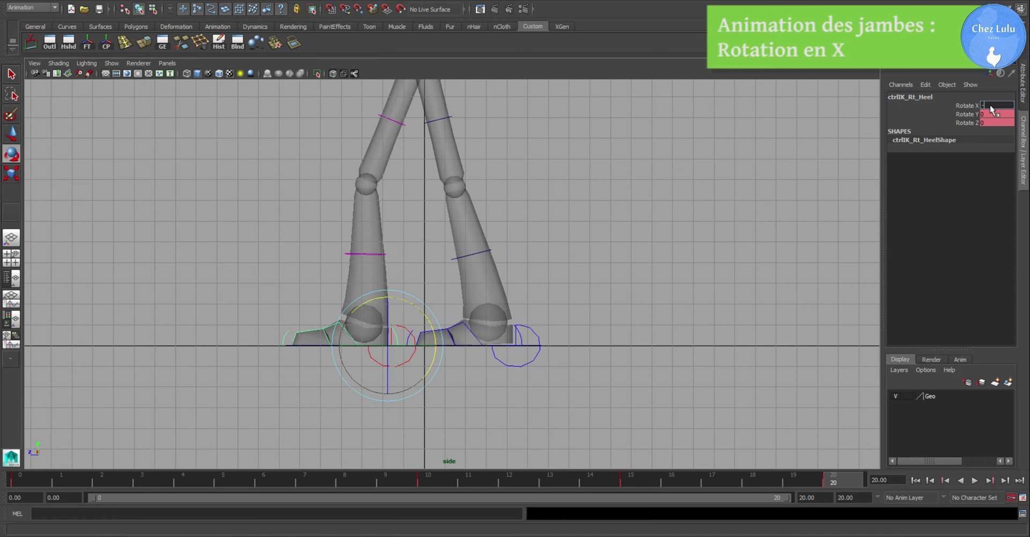
key("Return")
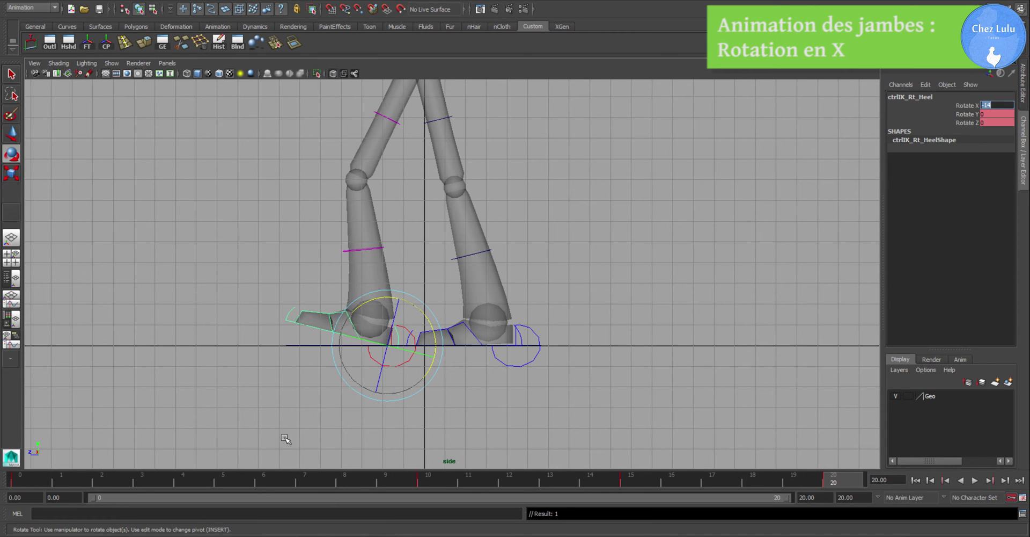
left_click_drag(224, 478, 18, 479)
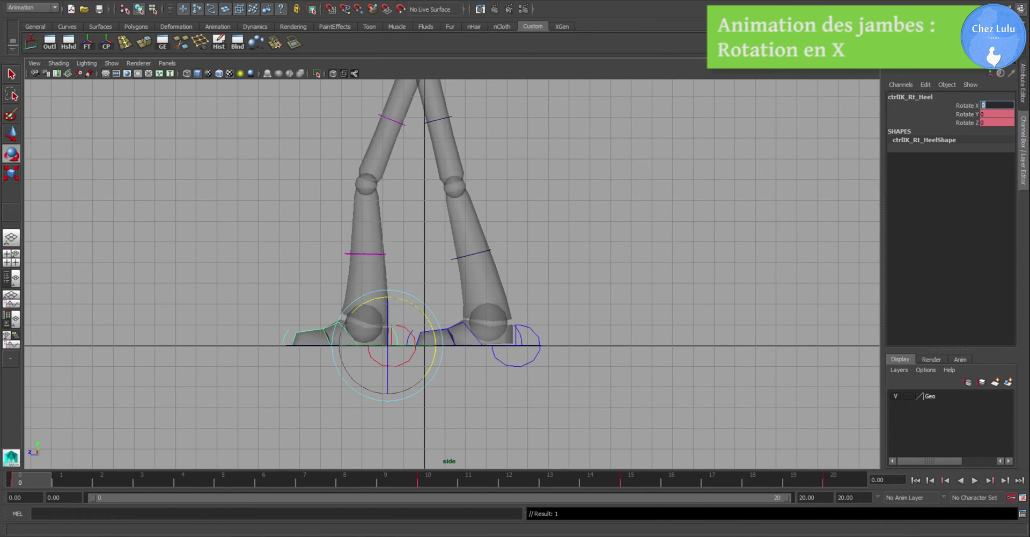
type("-1")
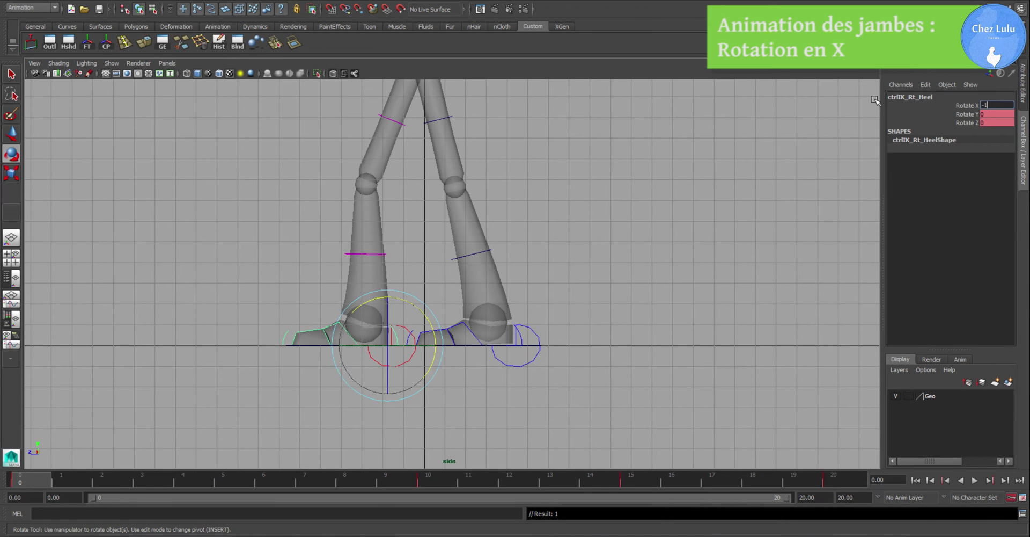
type("4")
key("Return")
- Flatten the right foot at frame 2 by setting the heel control's Rotate X to 0
left_click(125, 474)
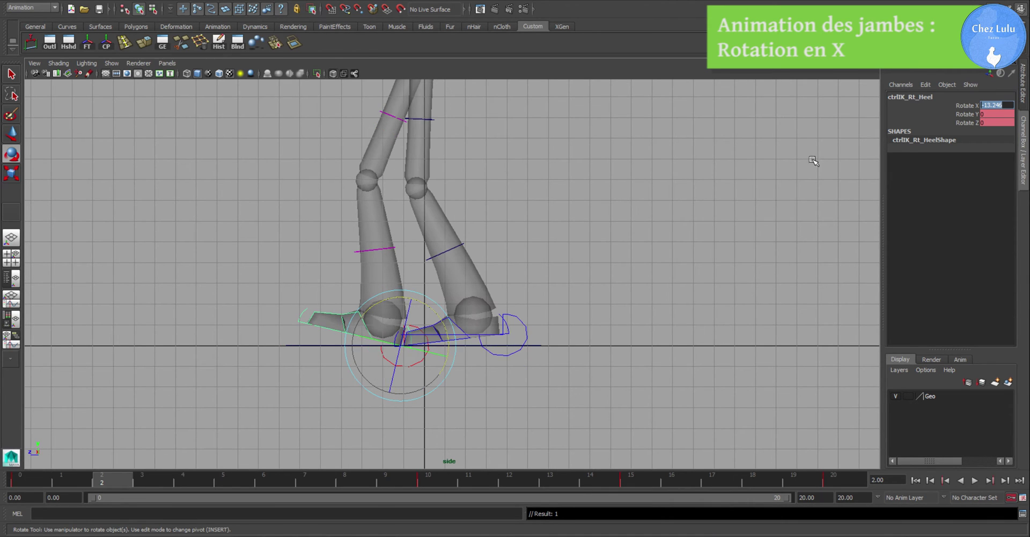
type("0")
key("Return")
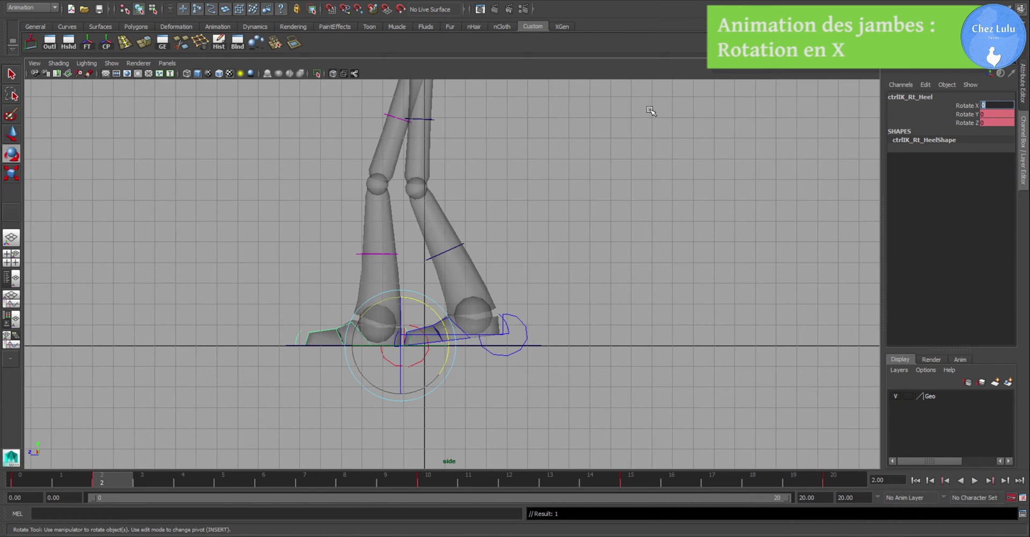
- Play back the walk cycle to review the heel rotation
left_click(974, 480)
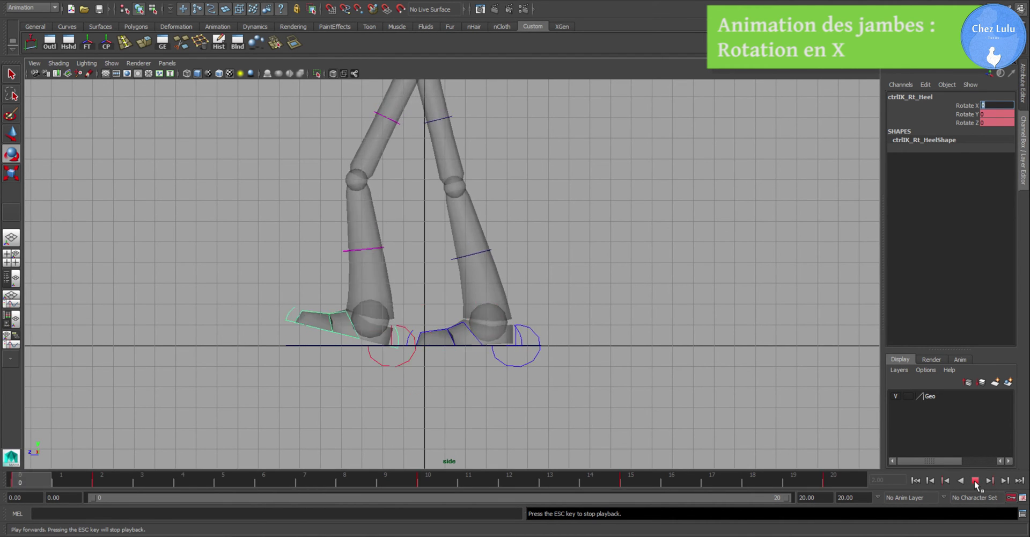
left_click(976, 480)
- Key the left ball control's rest rotation at frames 0 and 20
left_click(425, 377)
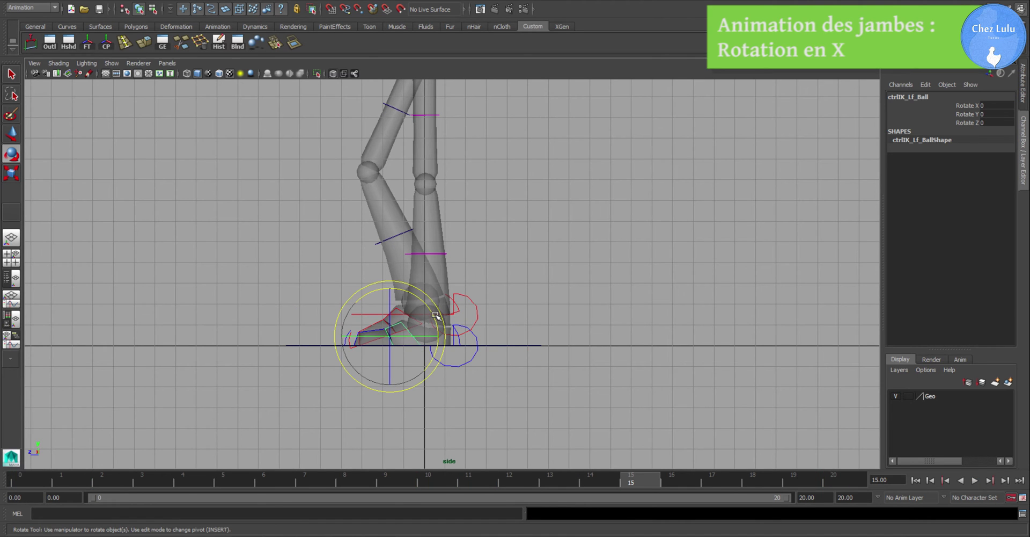
left_click_drag(436, 320, 409, 317)
key("ctrl+z")
left_click_drag(163, 479, 6, 468)
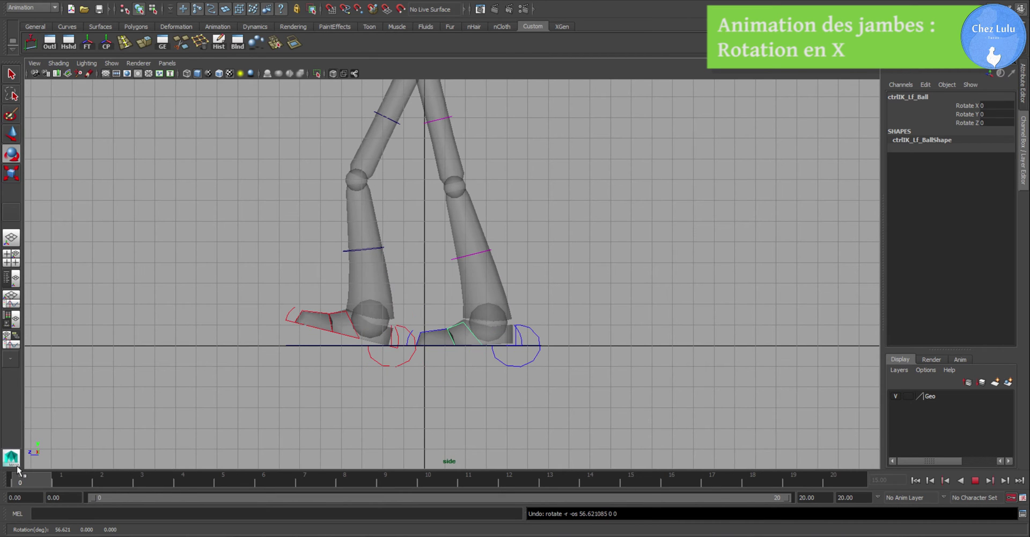
key("s")
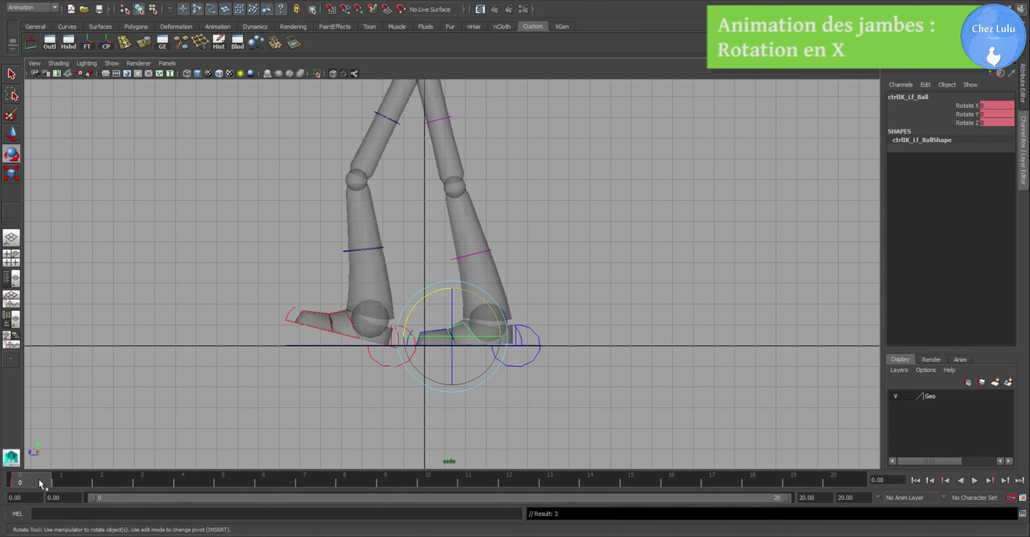
left_click(142, 479)
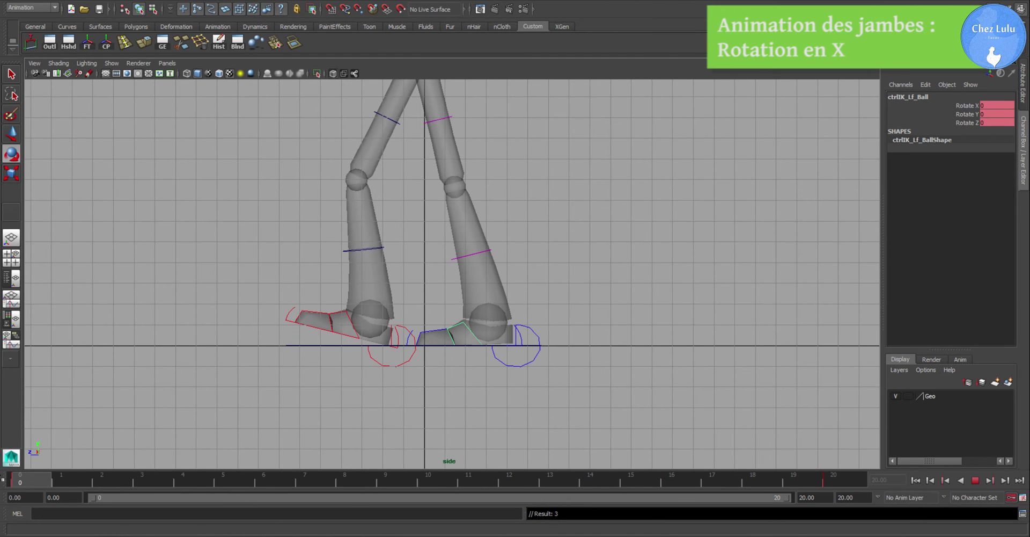
key("Escape")
key("e")
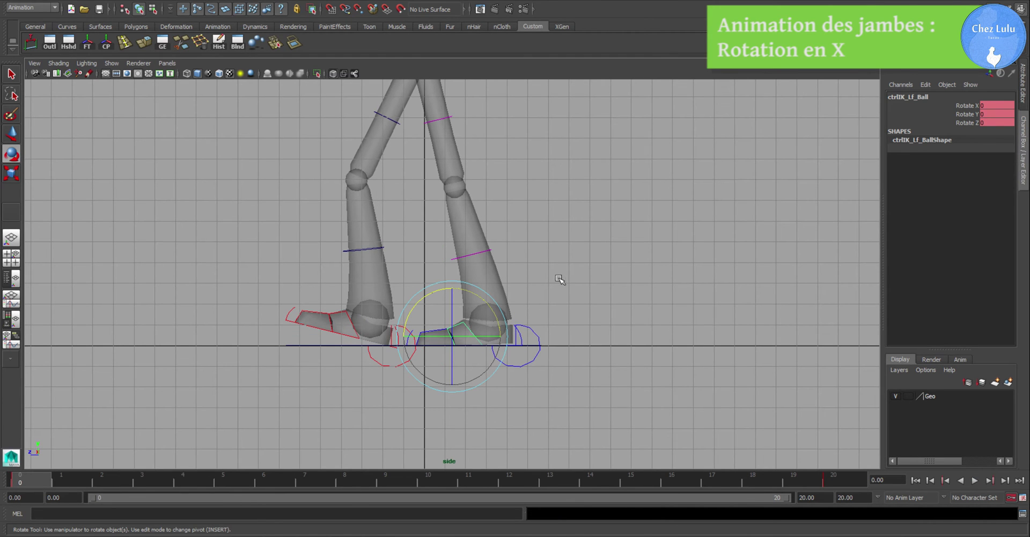
- Set the left ball control's Rotate X to 22 at frame 0 and to 0 at frame 5
left_click_drag(489, 306, 475, 288)
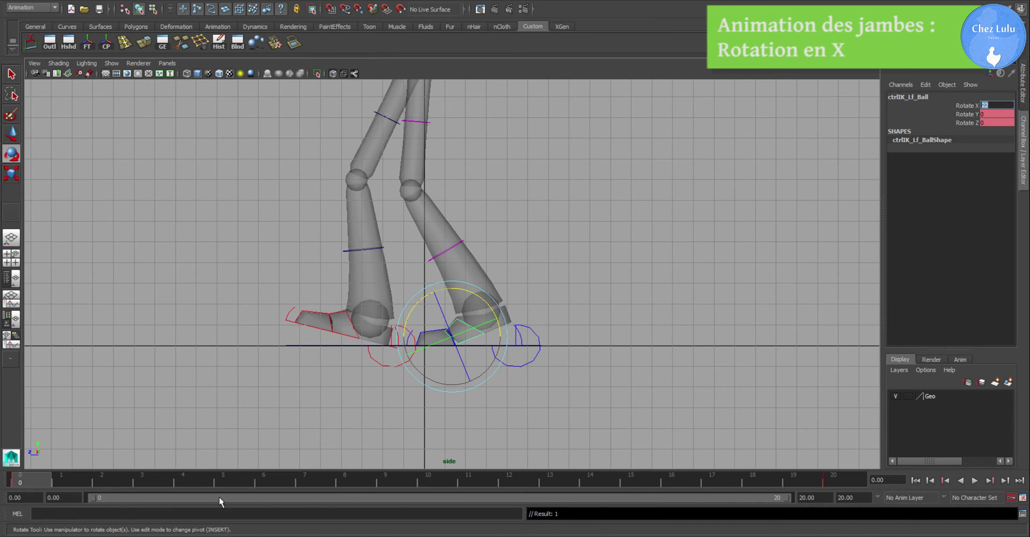
key("alt+v")
left_click_drag(278, 481, 226, 481)
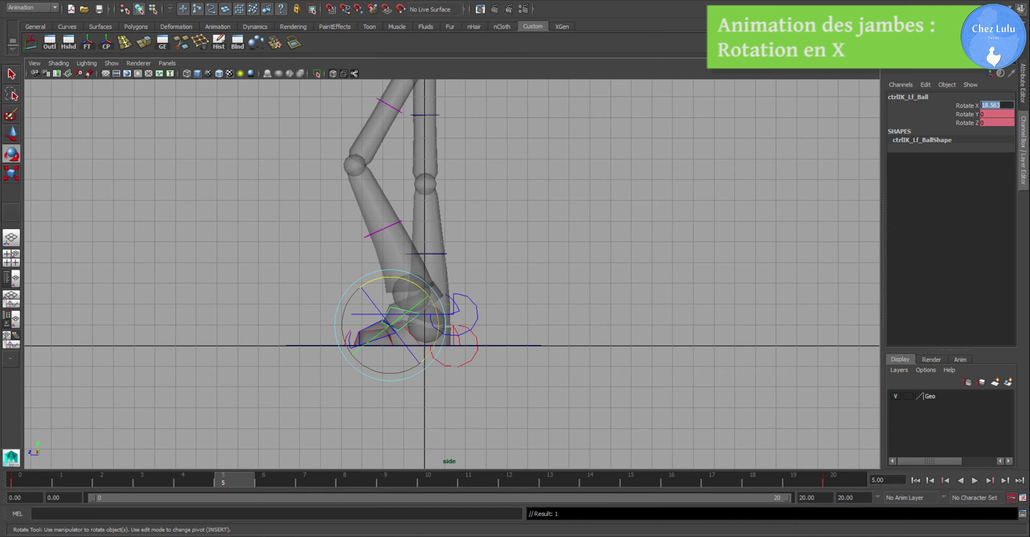
type("0")
key("Return")
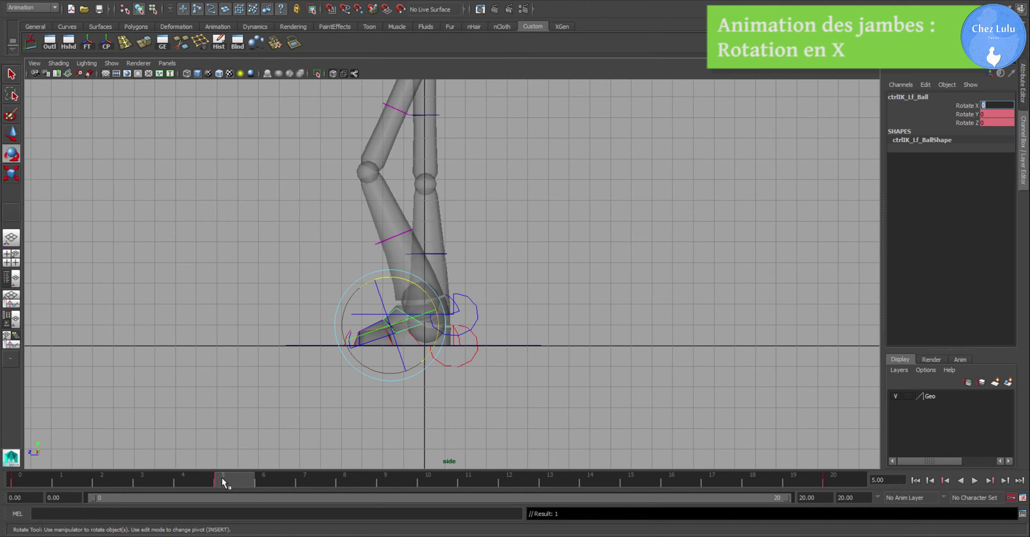
key("alt+v")
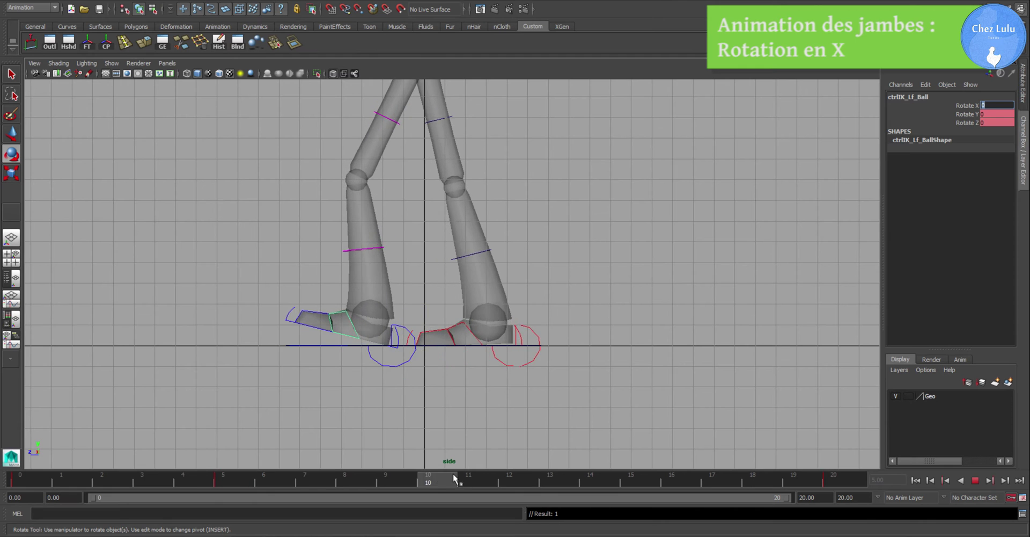
- Copy the left ball control's key from frame 0 and paste it at frame 20
left_click(27, 479)
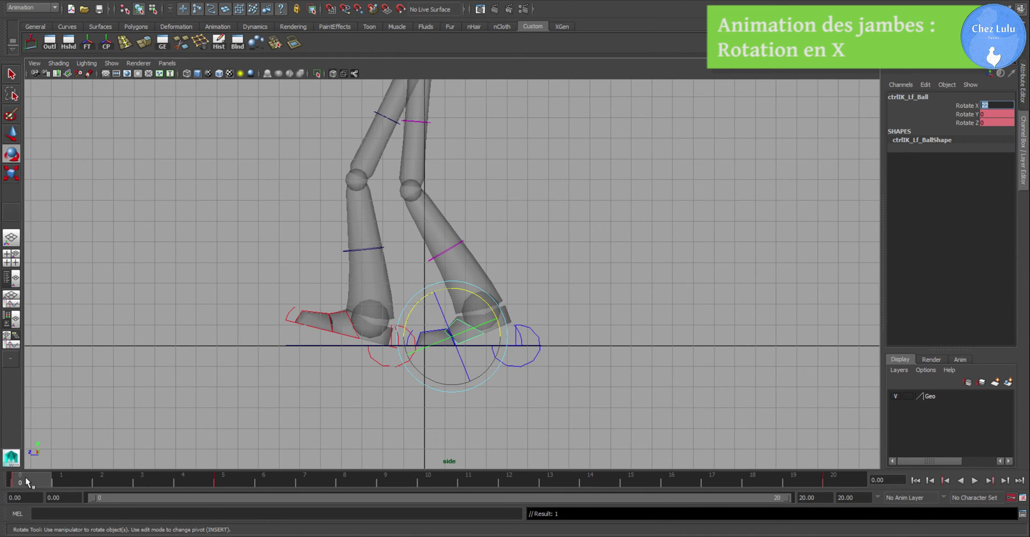
right_click(27, 477)
left_click(56, 340)
left_click(829, 478)
right_click(838, 477)
mouse_move(910, 355)
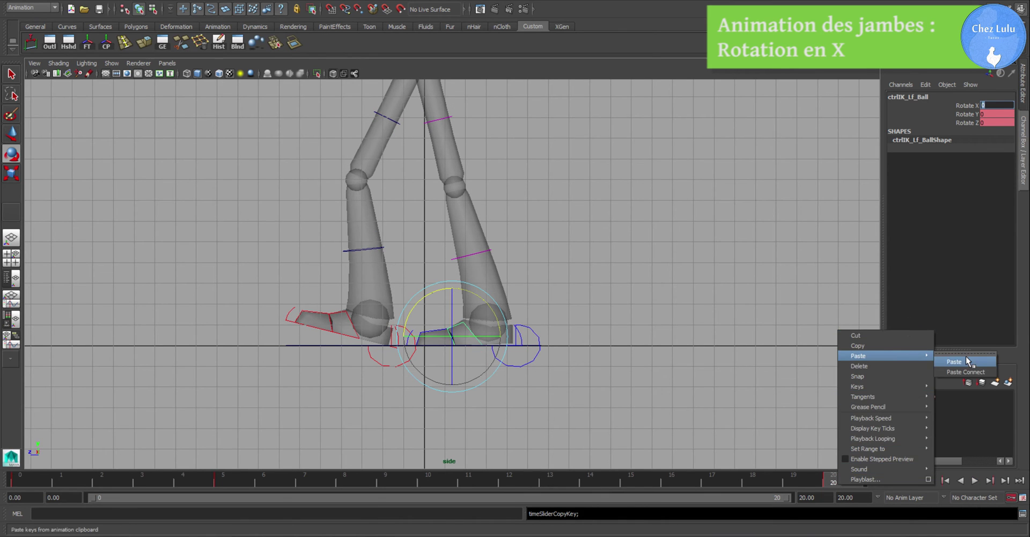
left_click(966, 357)
- Set the left ball control's Rotate X to 0 at frame 15, play back the walk, and deselect the control
left_click_drag(848, 478, 645, 479)
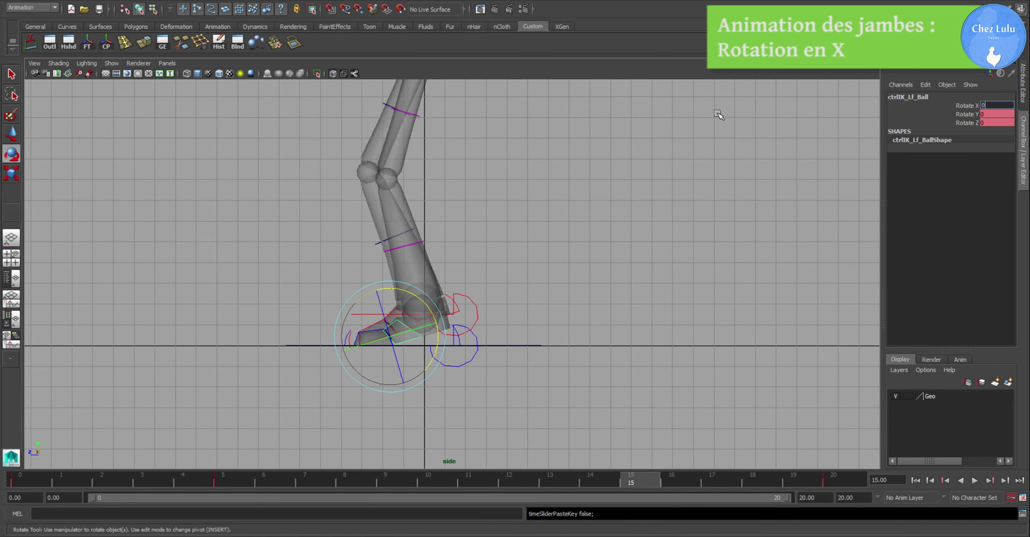
type("0")
key("Return")
key("alt+v")
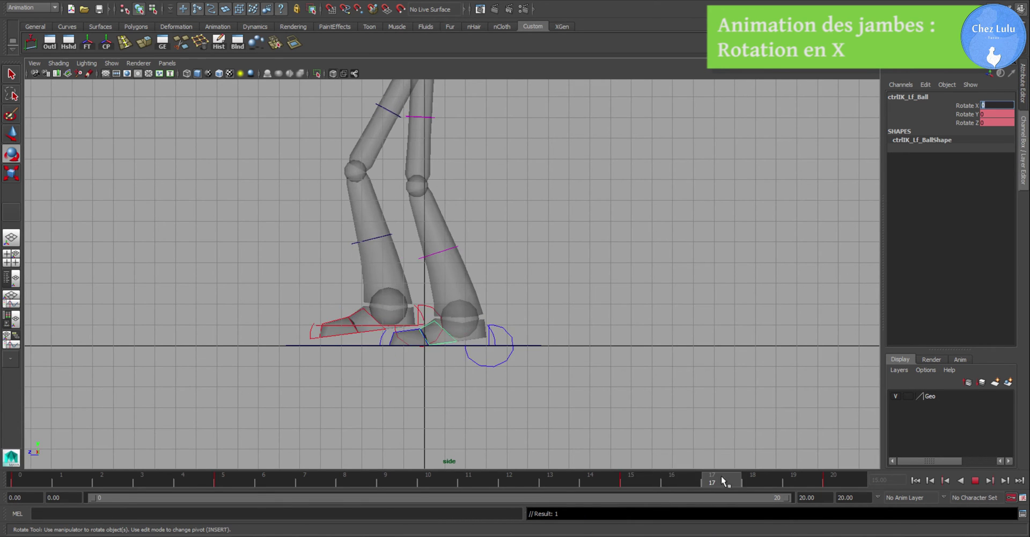
left_click(976, 480)
left_click(567, 343)
- Copy the left ball control's key at frame 0
left_click(75, 476)
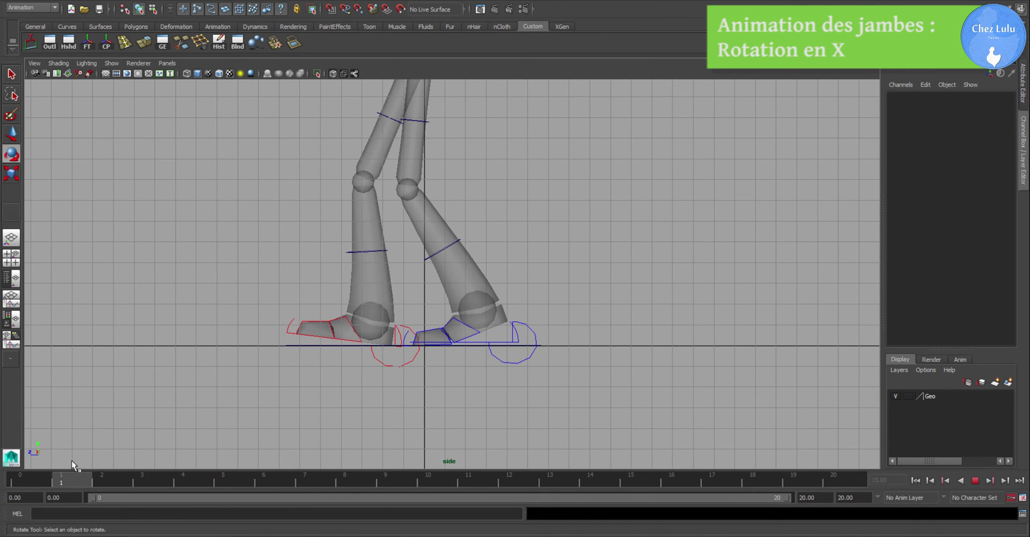
left_click(462, 325)
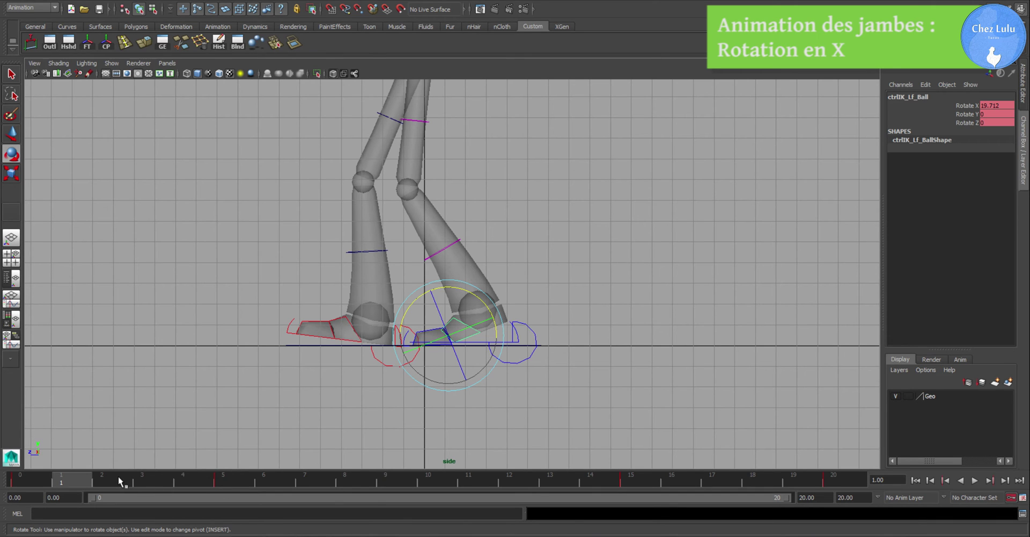
left_click(38, 479)
right_click(39, 478)
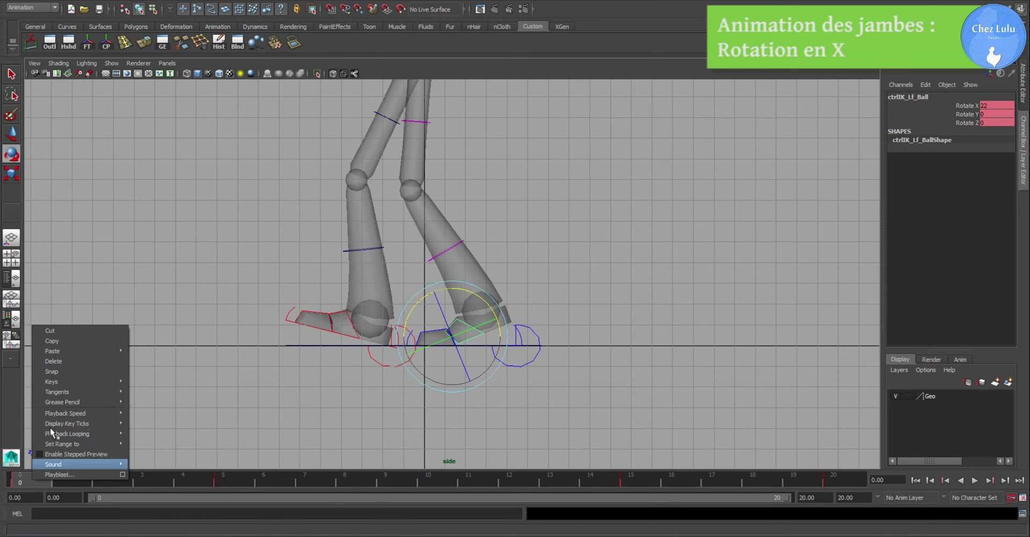
left_click(60, 339)
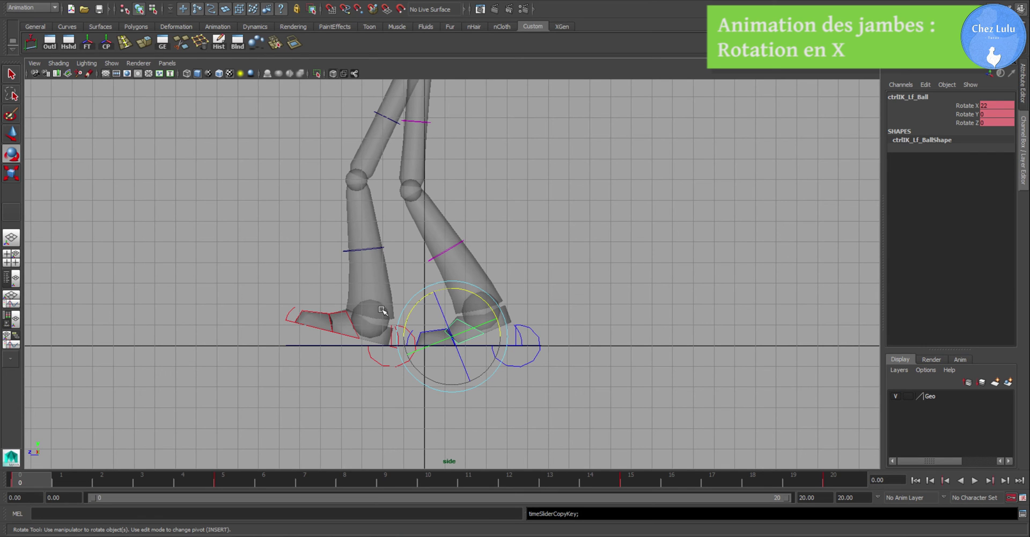
- Key the right ball control's rest rotation at frames 0, 10 and 20
left_click(346, 312)
key("s")
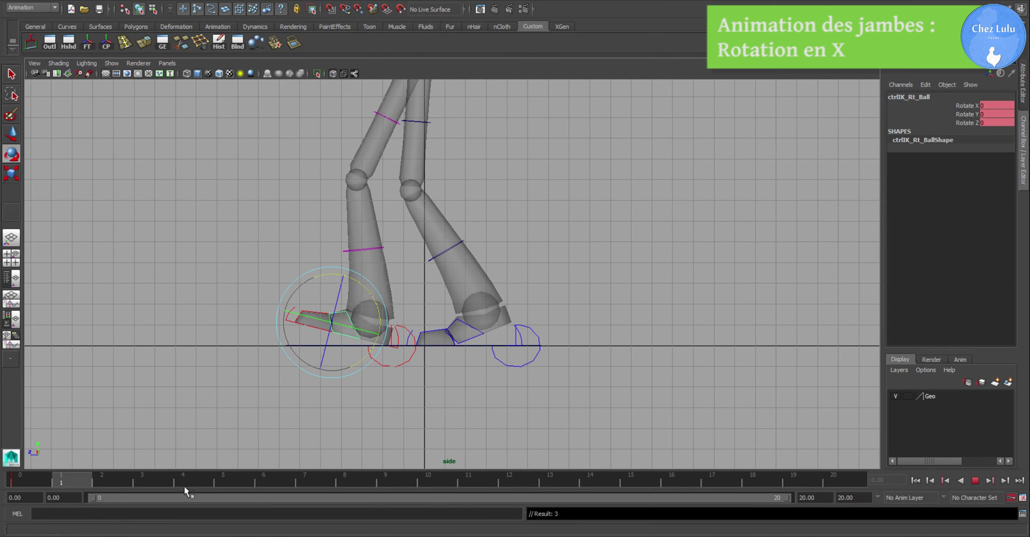
left_click_drag(102, 484, 443, 479)
key("s")
left_click_drag(530, 476, 835, 479)
key("s")
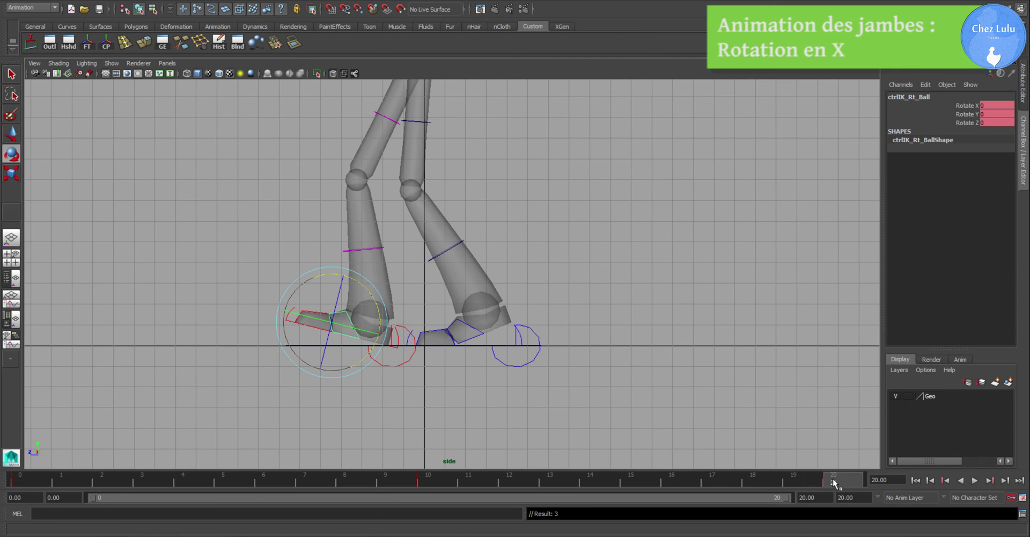
- Paste the copied left ball key onto the right ball control at frame 10
left_click_drag(639, 479, 422, 479)
right_click(432, 478)
mouse_move(470, 348)
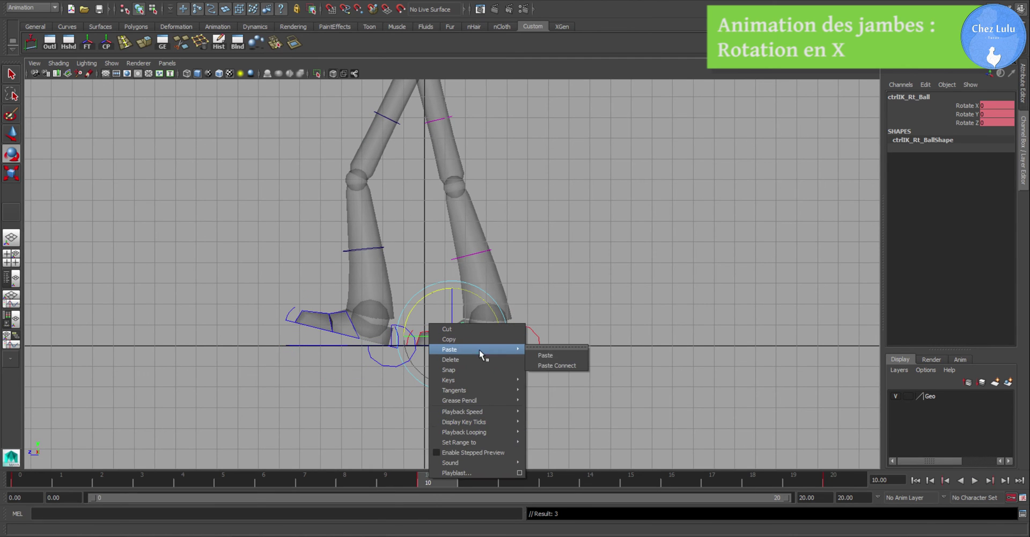
left_click(546, 356)
- Copy the left ball control's key from frame 5 and paste it onto the right ball control at frame 15
left_click(342, 313)
left_click_drag(108, 480, 232, 482)
right_click(233, 481)
left_click(271, 342)
left_click(512, 377)
left_click(420, 338)
left_click_drag(238, 476, 635, 473)
right_click(636, 474)
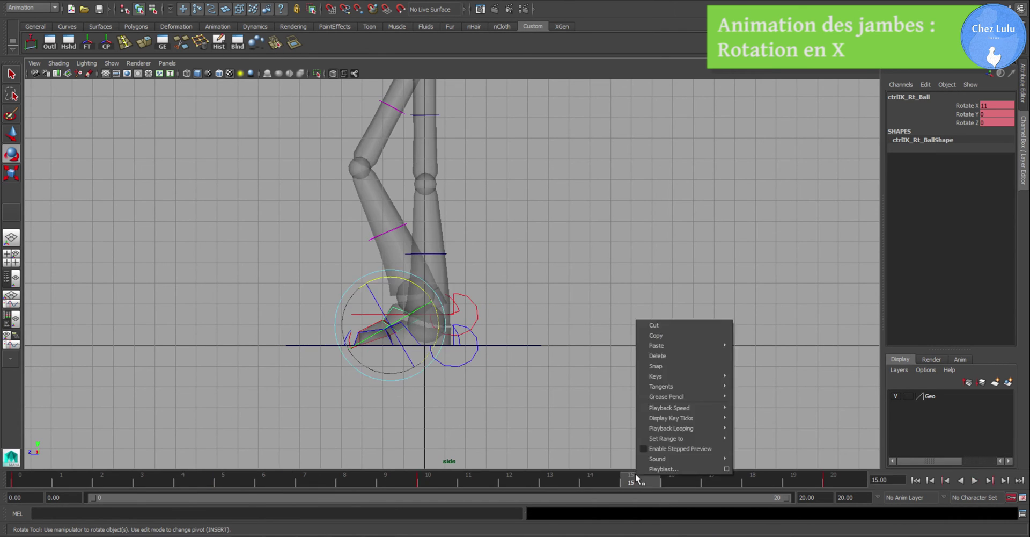
mouse_move(674, 344)
left_click(775, 351)
- Play back the walk, and copy the left ball control's key at frame 15
left_click(472, 358)
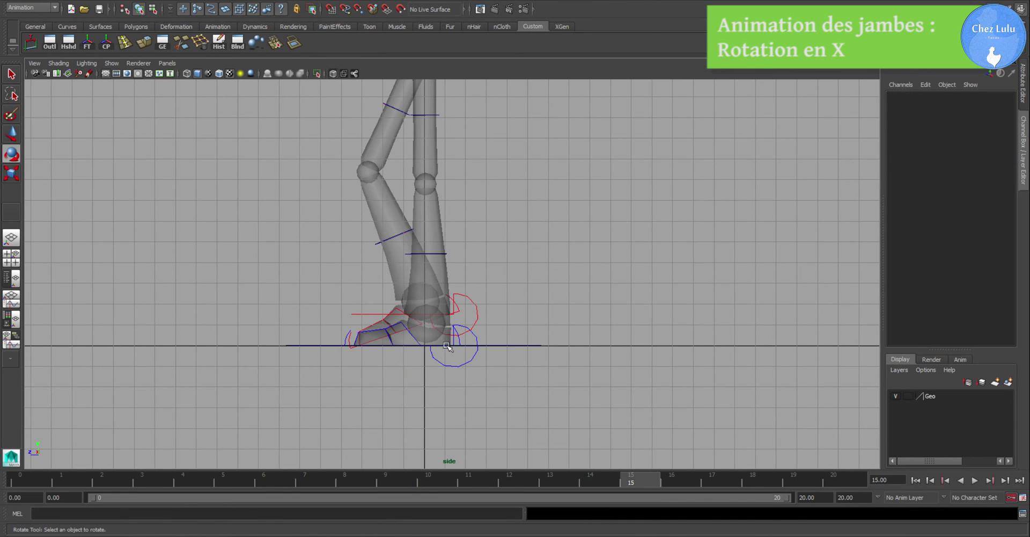
left_click(411, 338)
key("alt+v")
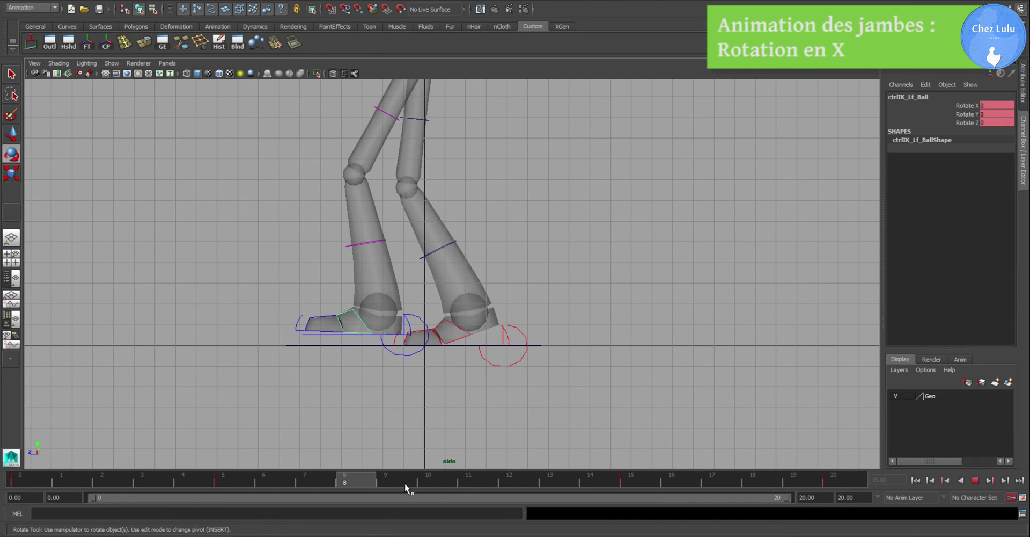
left_click_drag(830, 478, 639, 476)
right_click(640, 475)
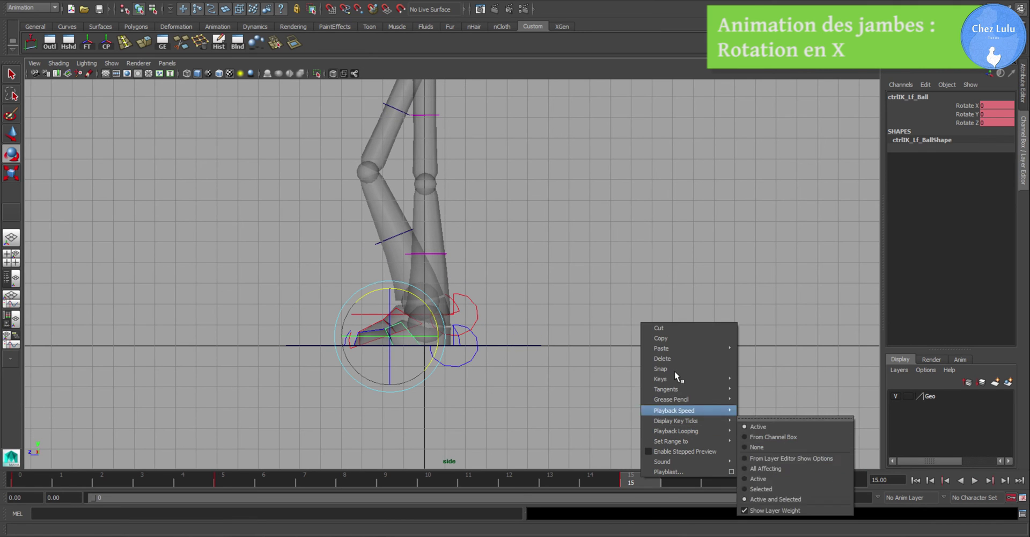
left_click(684, 337)
- Paste the copied left ball key onto the right ball control at frame 5
left_click(546, 339)
left_click(615, 477)
left_click(526, 475)
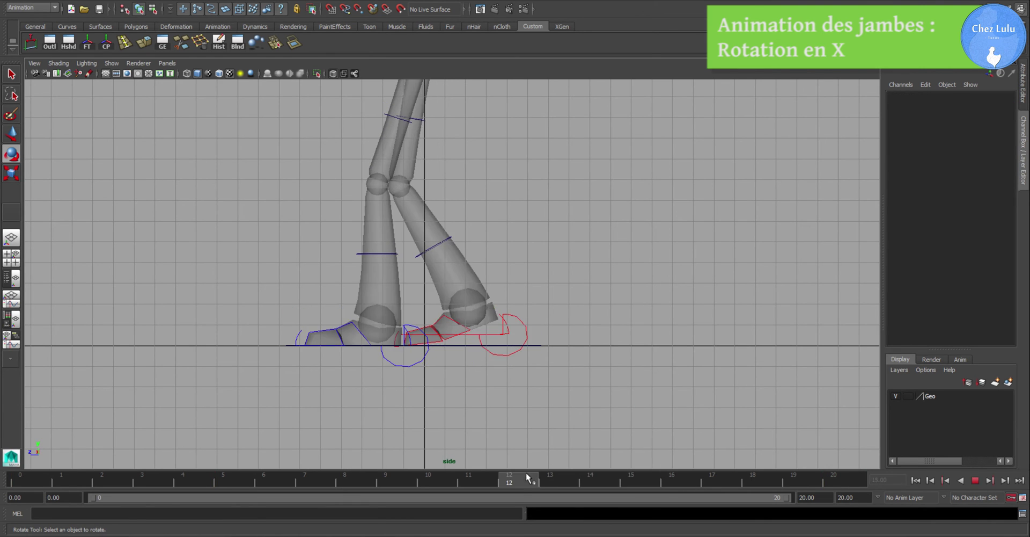
left_click(468, 330)
left_click_drag(295, 479, 235, 482)
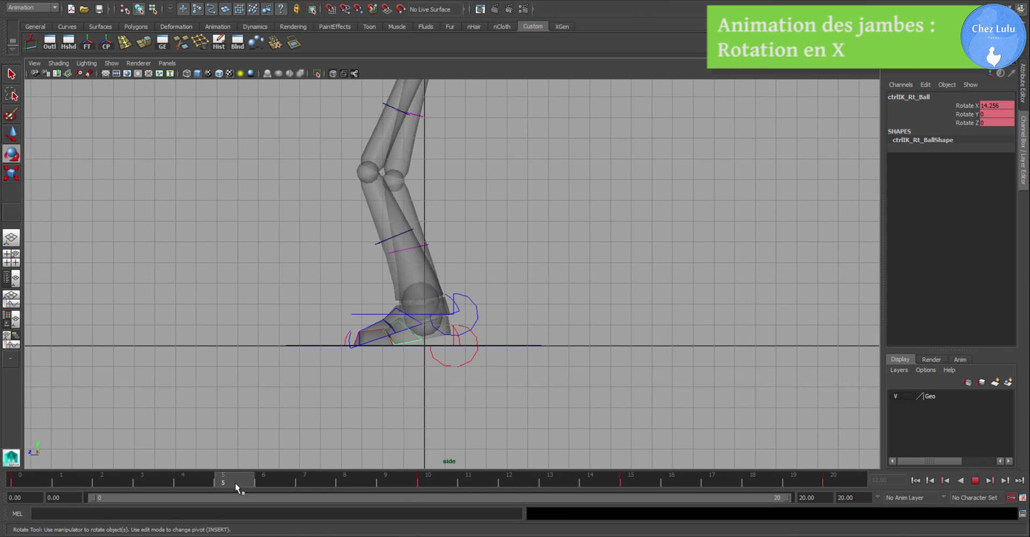
right_click(235, 482)
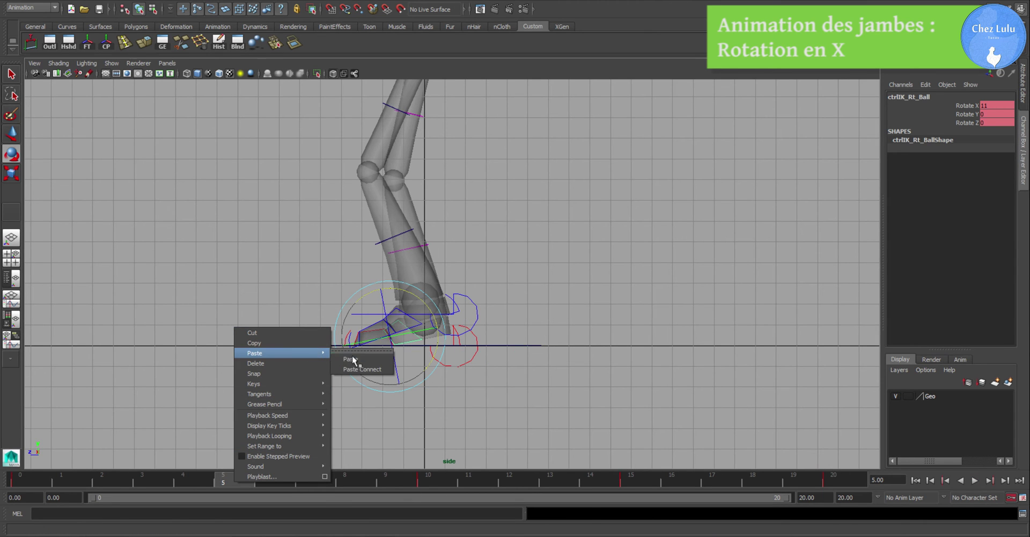
left_click(350, 358)
- Copy the left ball control's key from frame 20 and paste it onto the right ball control at frame 10
left_click(567, 387)
left_click(418, 325)
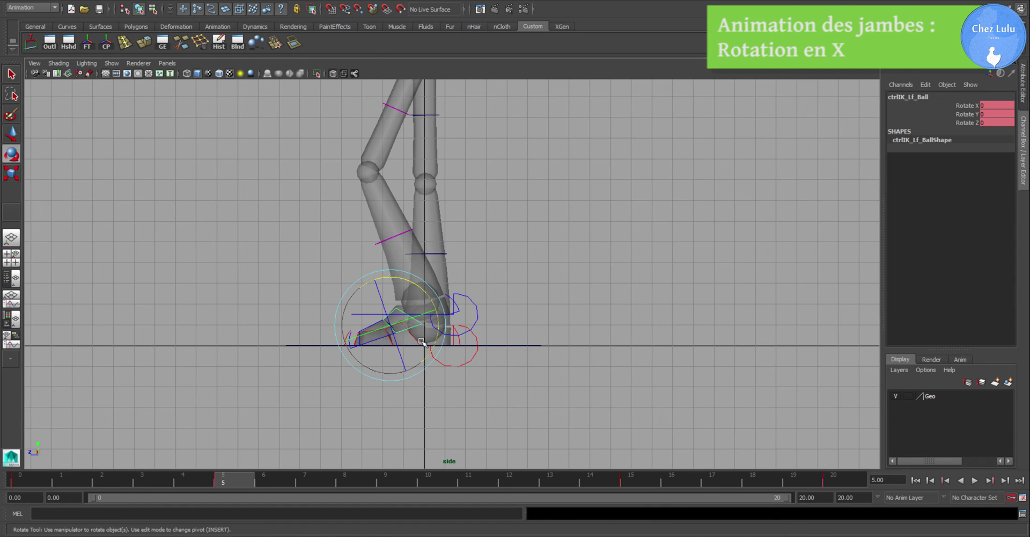
left_click_drag(233, 474, 890, 483)
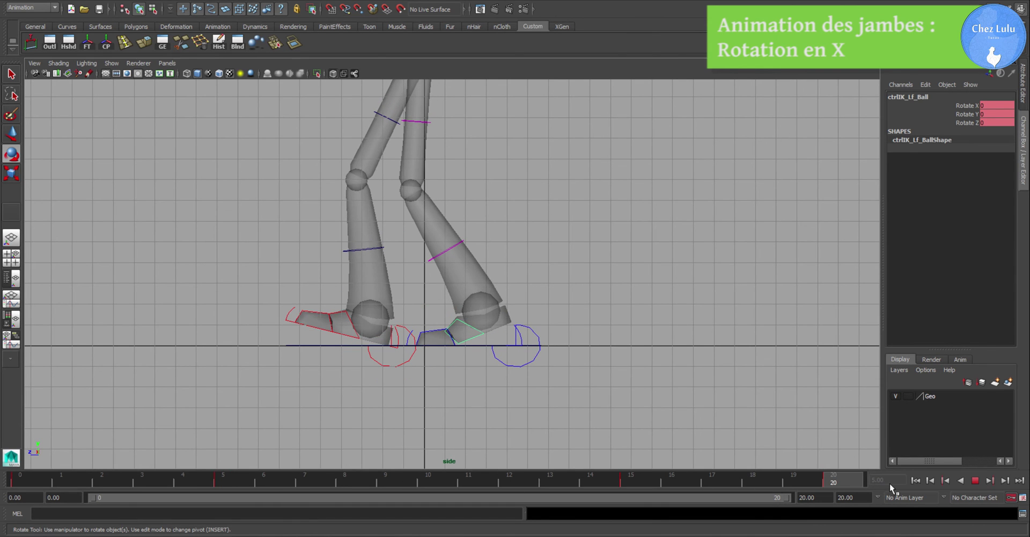
right_click(844, 481)
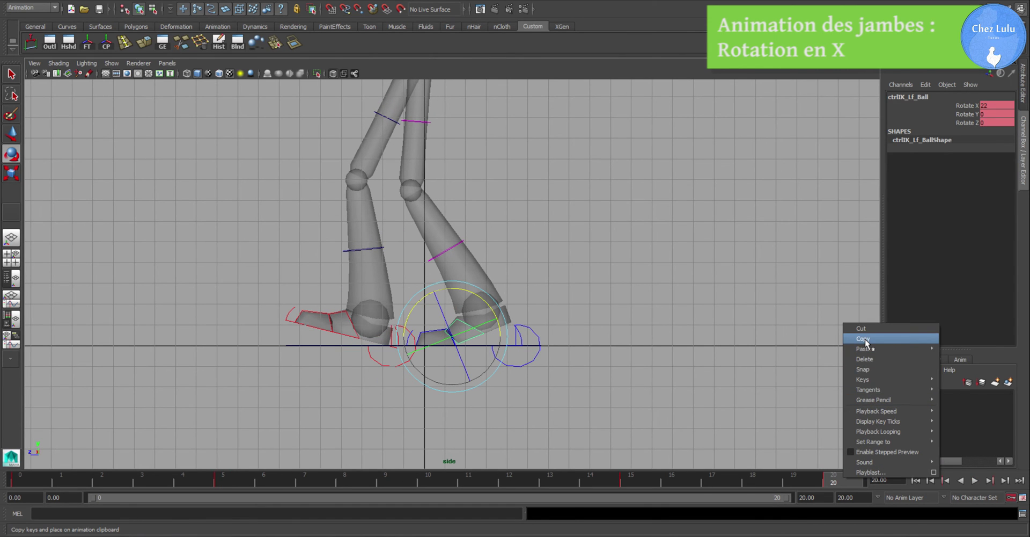
left_click(864, 339)
left_click(345, 313)
left_click_drag(350, 480, 385, 480)
right_click(428, 481)
left_click(569, 351)
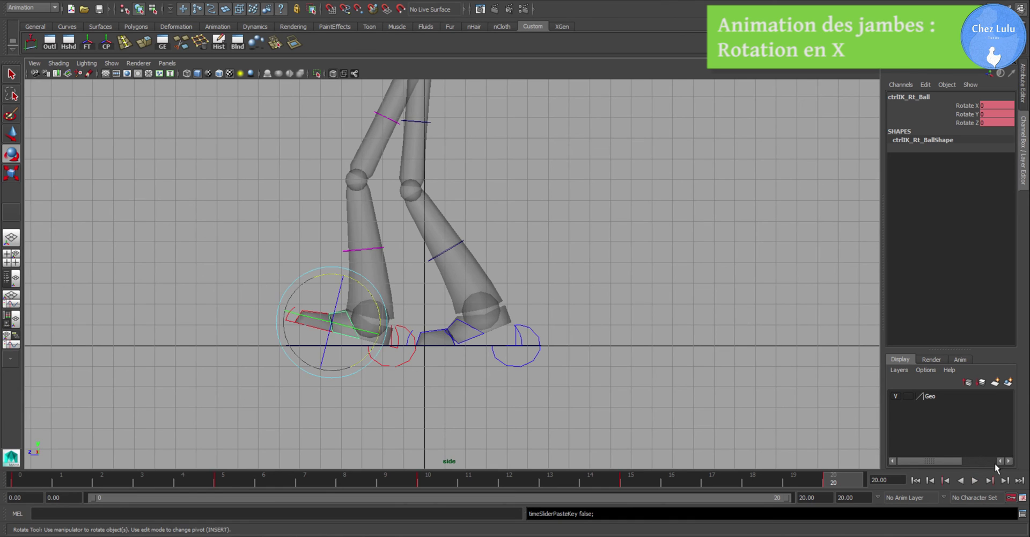
- Select the left leg IK control and show its Translate Z curve in the Graph Editor
left_click(395, 378)
middle_click_drag(396, 378, 396, 430, "alt")
left_click(396, 411)
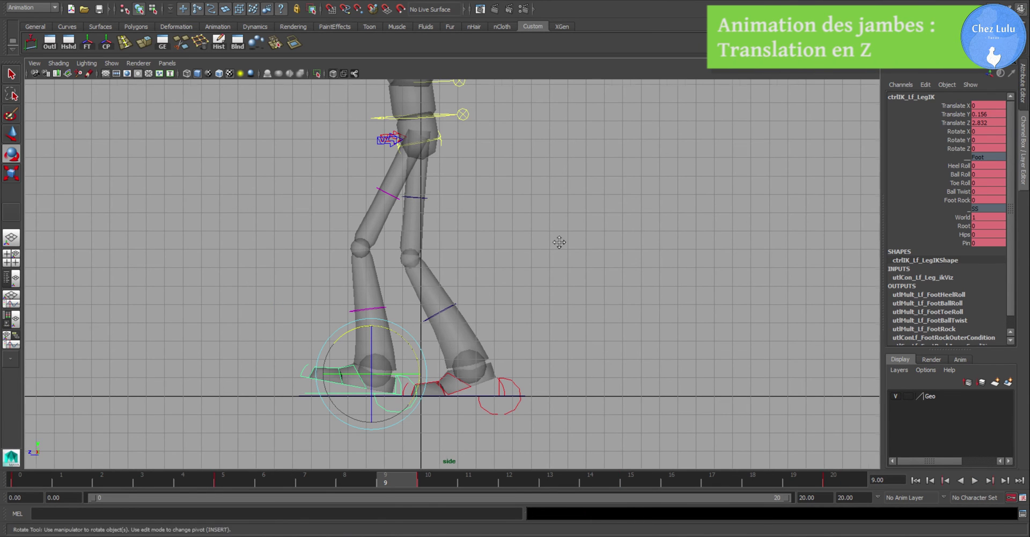
middle_click_drag(566, 240, 527, 247, "alt")
left_click(162, 42)
left_click(660, 126)
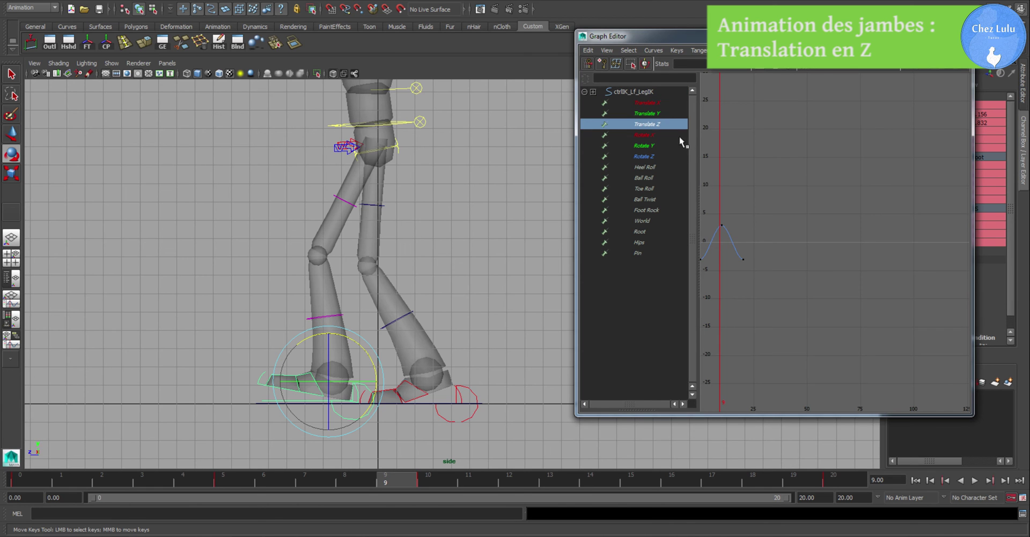
key("f")
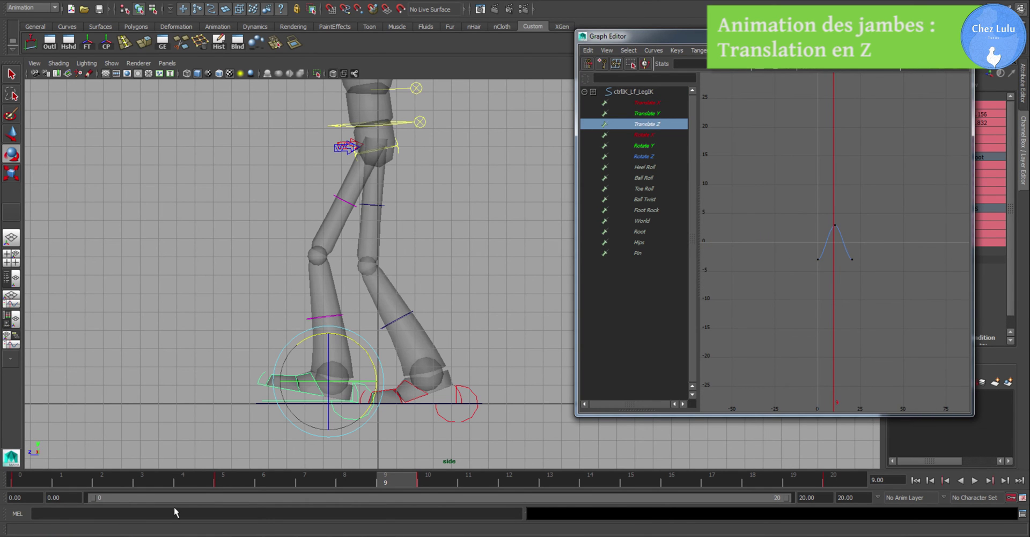
- Raise the left leg control's Translate Z key at frame 10 to about 5
key("alt+v")
left_click_drag(376, 480, 425, 480)
left_click_drag(827, 237, 897, 224)
mouse_move(898, 223)
middle_mouse_down("shift")
mouse_move(893, 186)
mouse_move(889, 210)
middle_mouse_up("shift")
- Lower the left leg control's Translate Z keys at frames 0 and 20 to about -4.96
left_click_drag(440, 482, 929, 479)
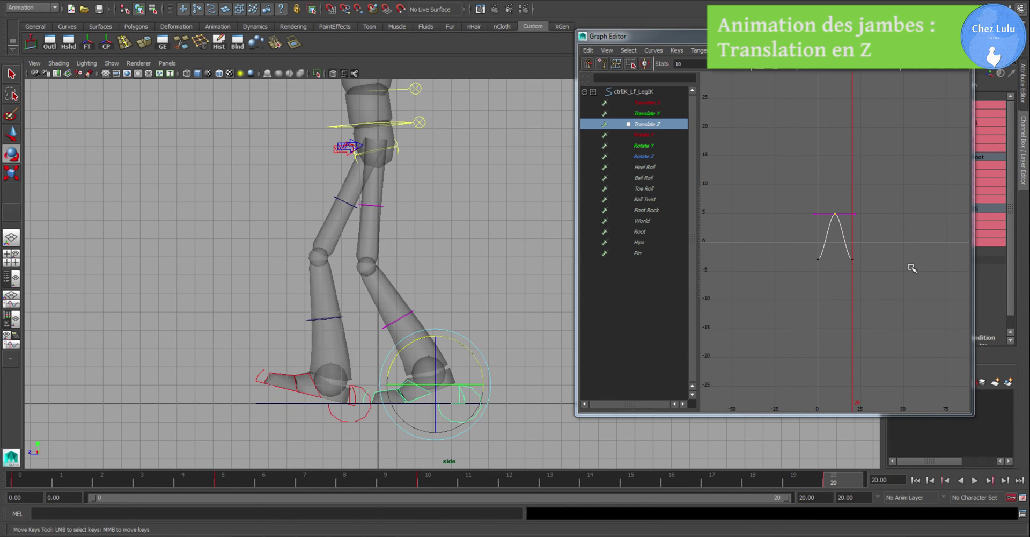
left_click_drag(747, 226, 867, 274)
middle_click_drag(867, 275, 868, 285, "shift")
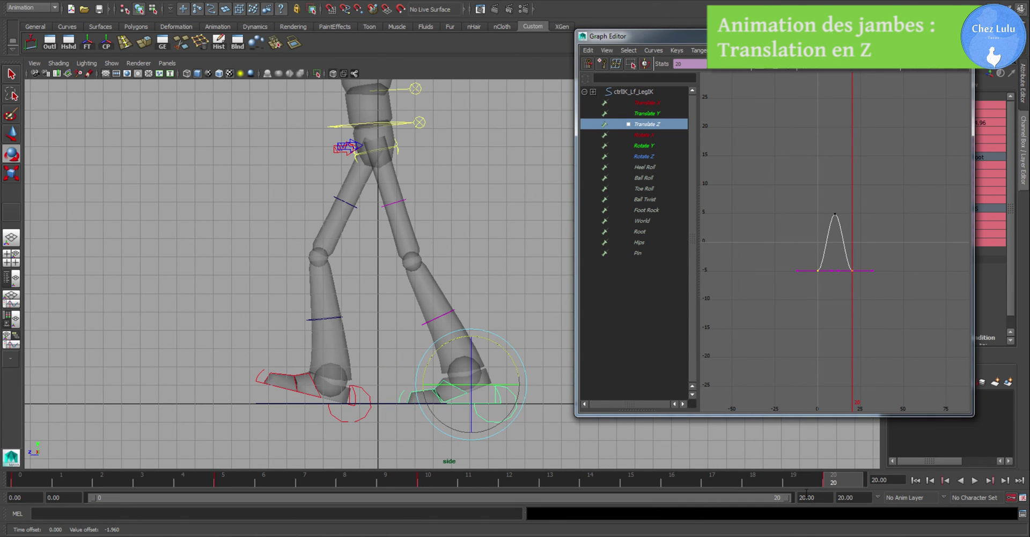
- Copy the left leg IK control's key at frame 20 and paste it onto the right leg IK control at frame 10
right_click(841, 469)
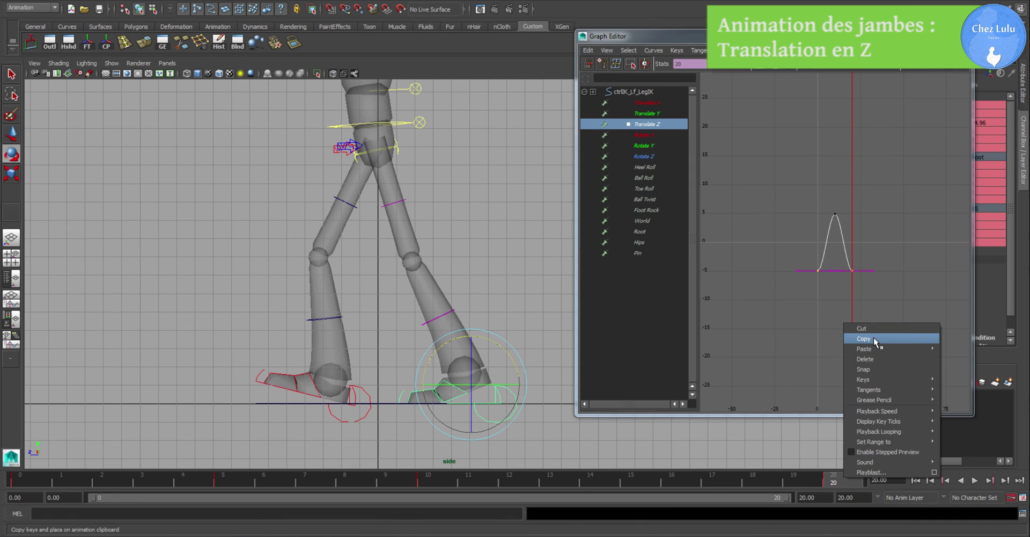
left_click(873, 337)
left_click(366, 394)
left_click(428, 482)
right_click(432, 480)
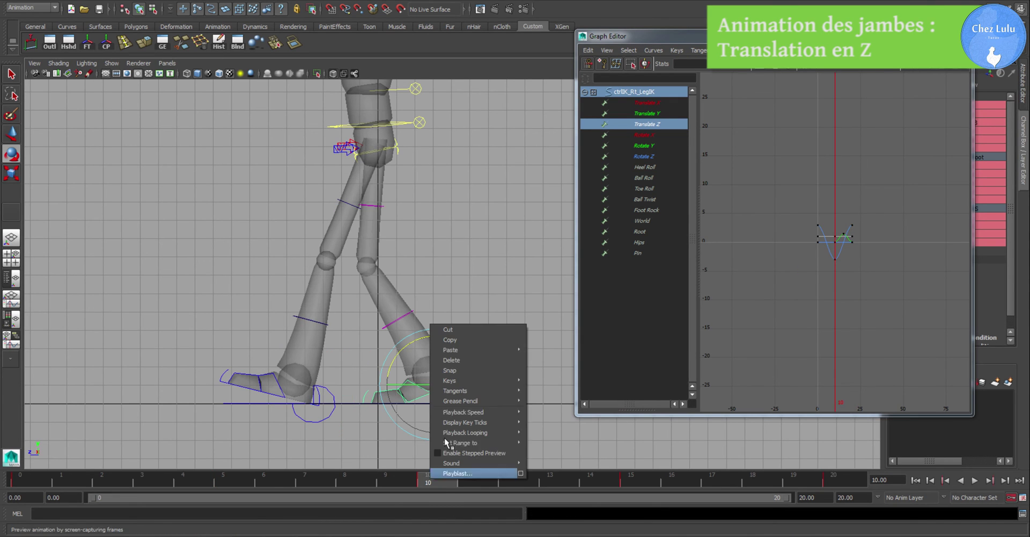
mouse_move(465, 350)
left_click(545, 357)
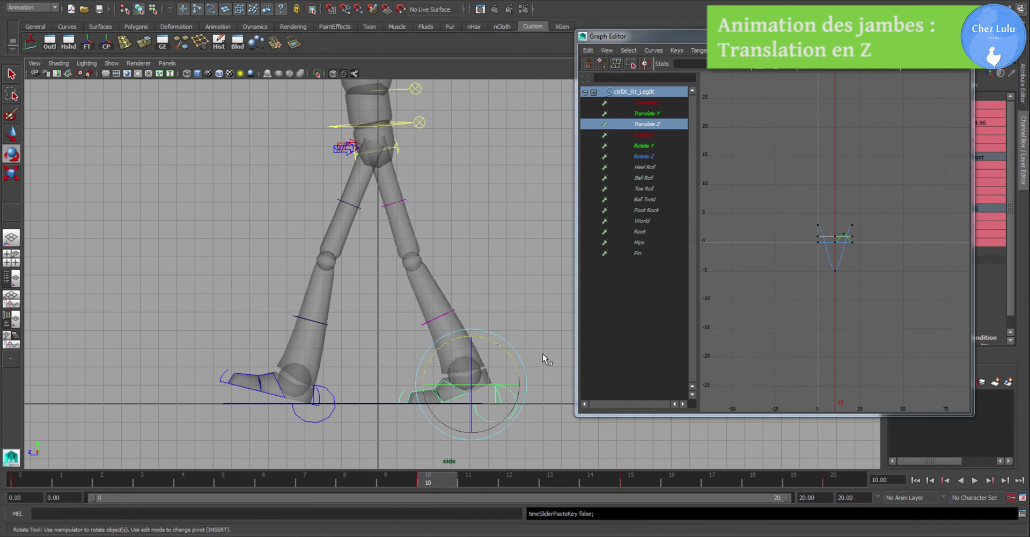
- Copy the left leg IK control's key at frame 10 and paste it onto the right leg IK control at frame 20
left_click(330, 397)
right_click(432, 479)
left_click(468, 340)
left_click(504, 386)
left_click_drag(432, 480, 846, 480)
right_click(847, 480)
left_click(955, 354)
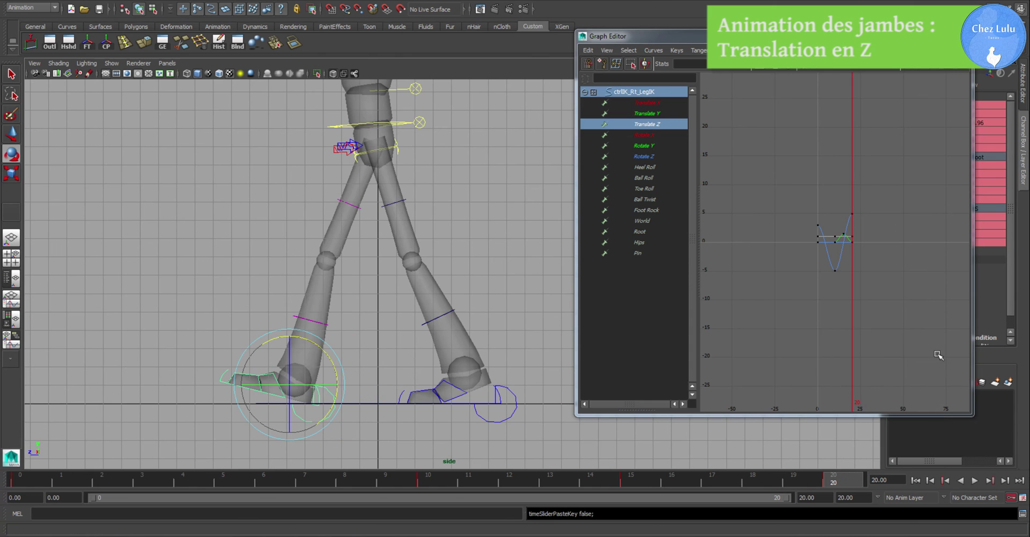
- Paste the copied leg key onto the right leg IK control at frame 0 and close the Graph Editor
left_click(20, 479)
right_click(27, 479)
mouse_move(71, 350)
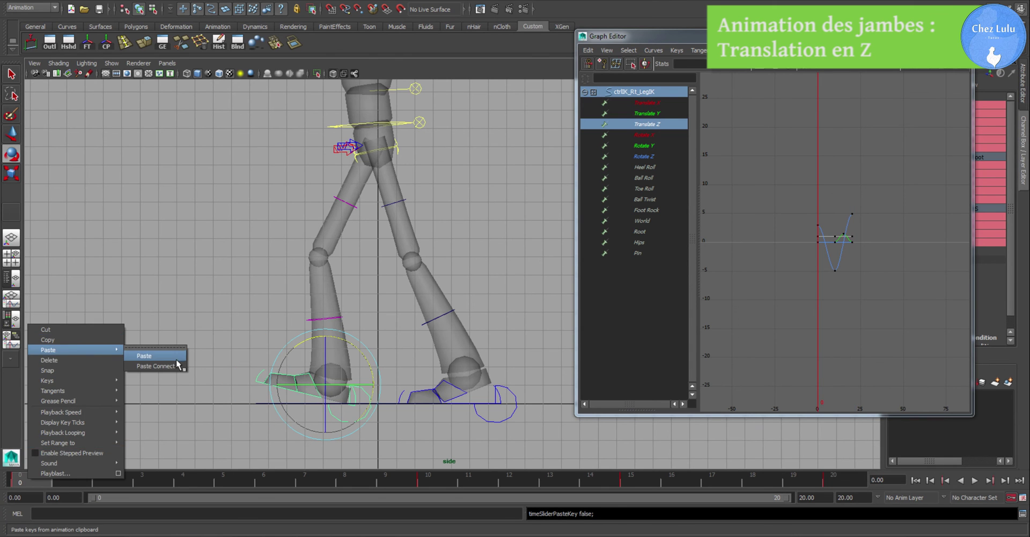
left_click(144, 355)
left_click(966, 36)
- Play back the walk in the perspective view and examine the legs from the side
key("space")
key("space")
left_click_drag(508, 252, 506, 268, "alt")
key("a")
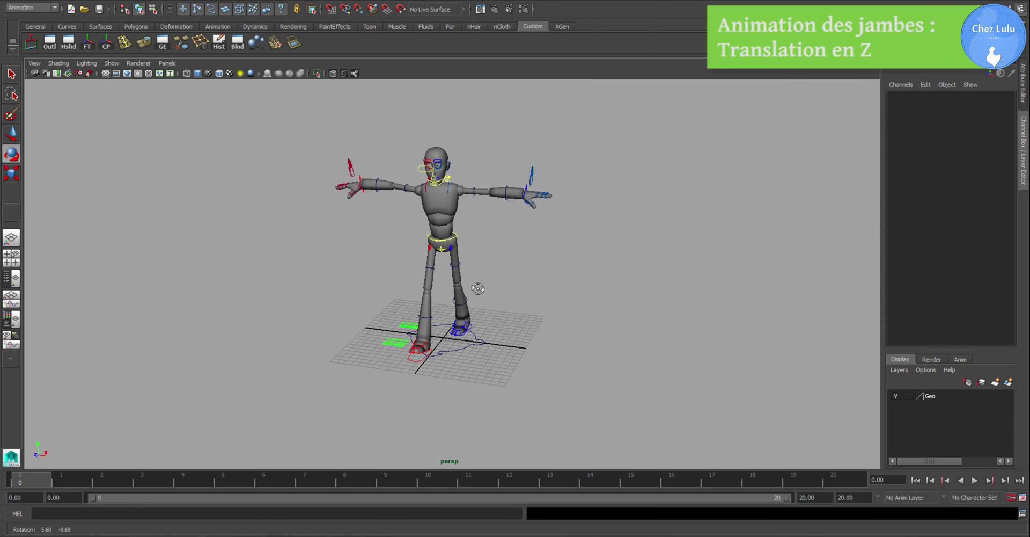
left_click(975, 481)
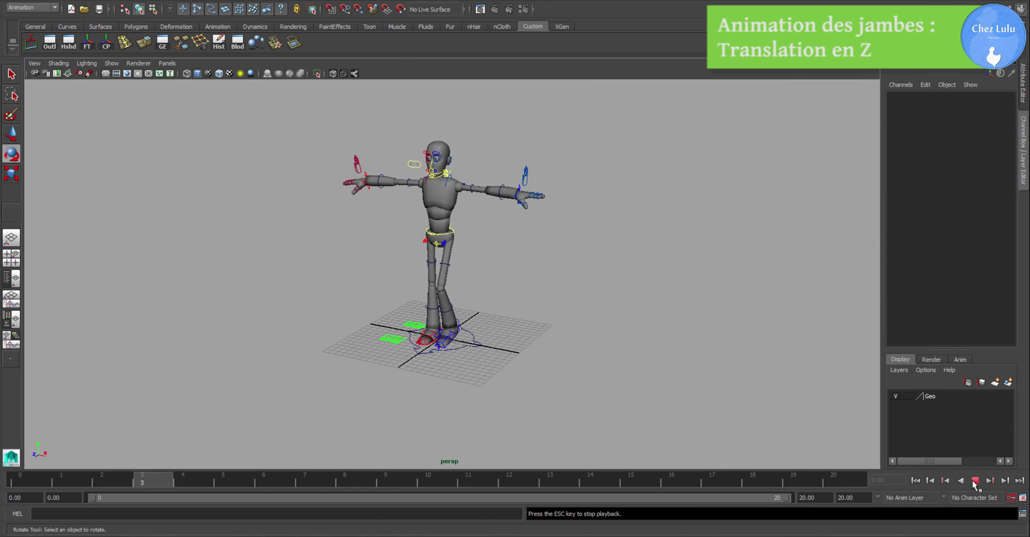
left_click_drag(617, 364, 439, 282, "alt")
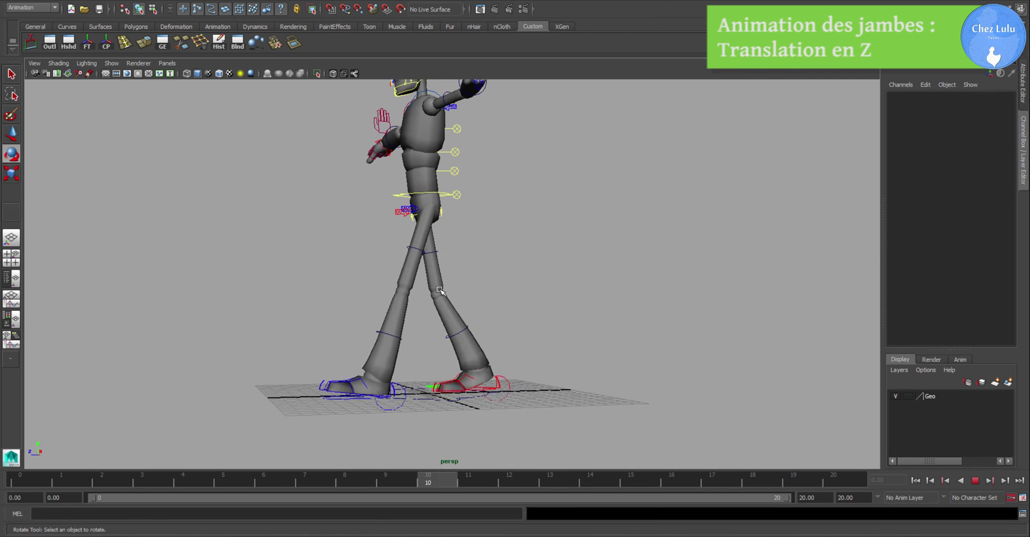
left_click(976, 480)
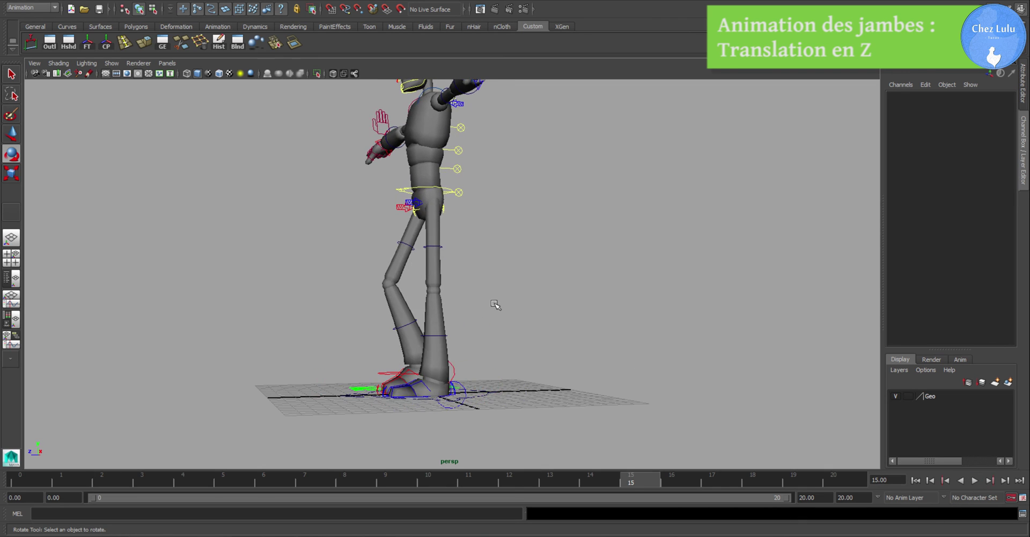
- In the side view, key the left toe control at frames 0, 10 and 20
key("space")
key("space")
scroll(539, 361, "up", 3)
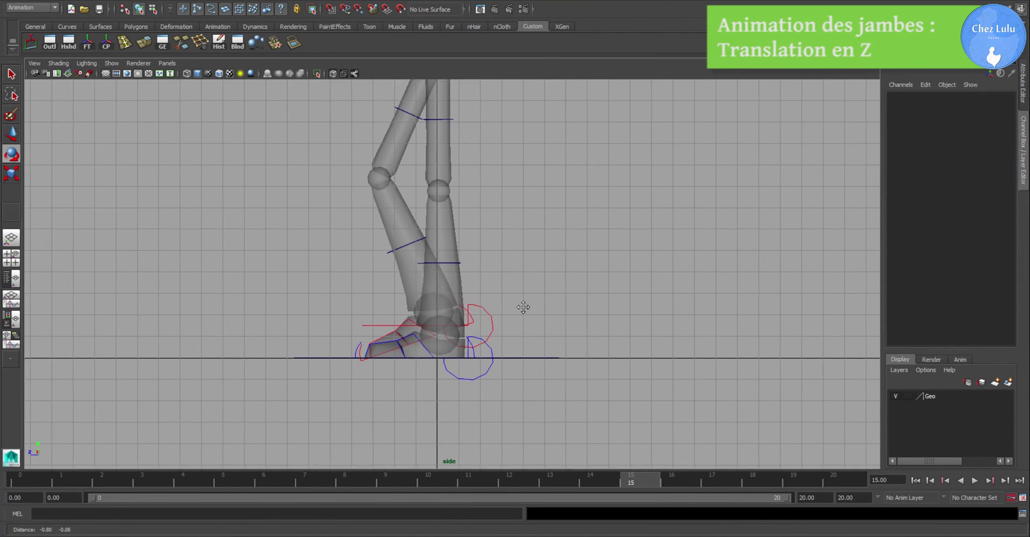
left_click(142, 477)
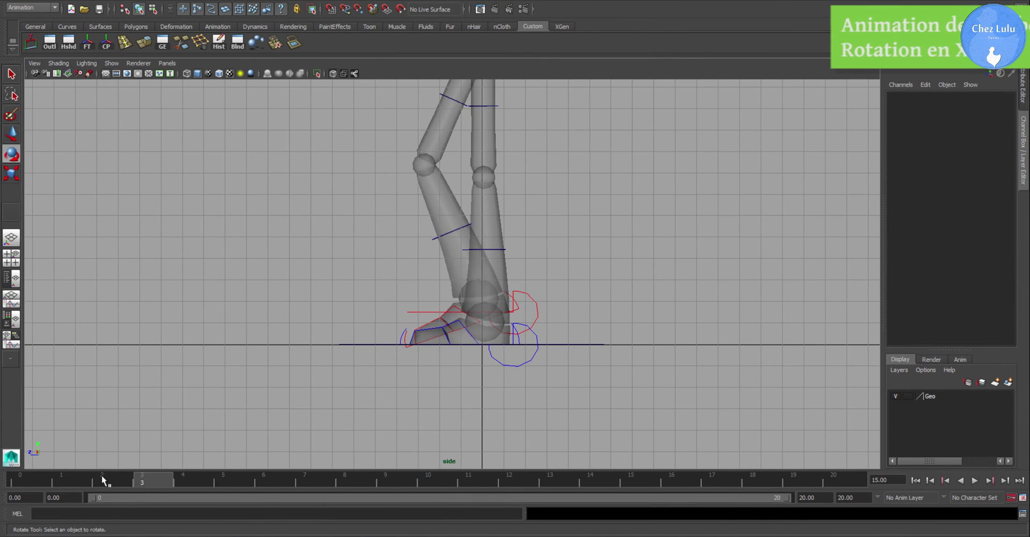
left_click_drag(104, 480, 20, 480)
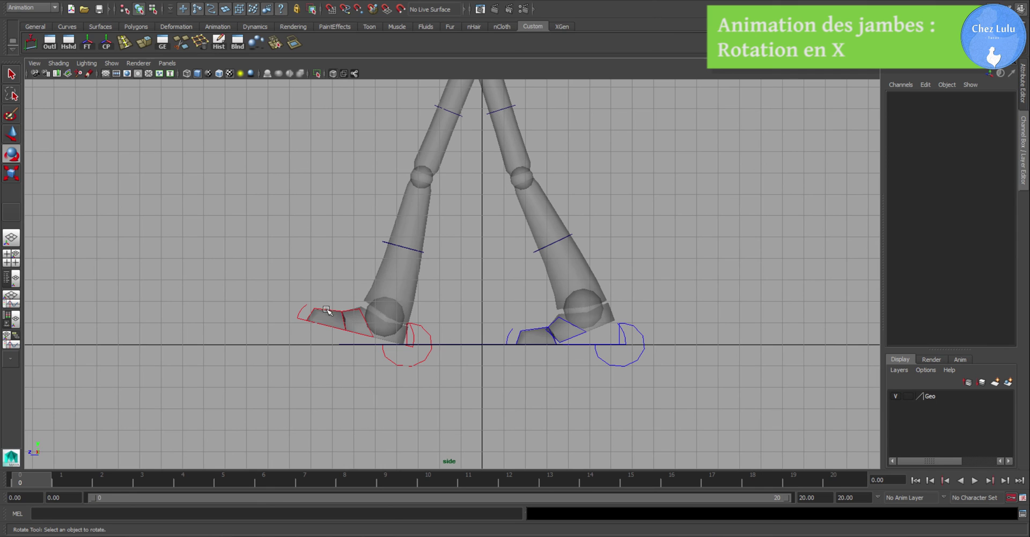
left_click(551, 329)
left_click_drag(75, 479, 41, 479)
key("s")
key("alt+v")
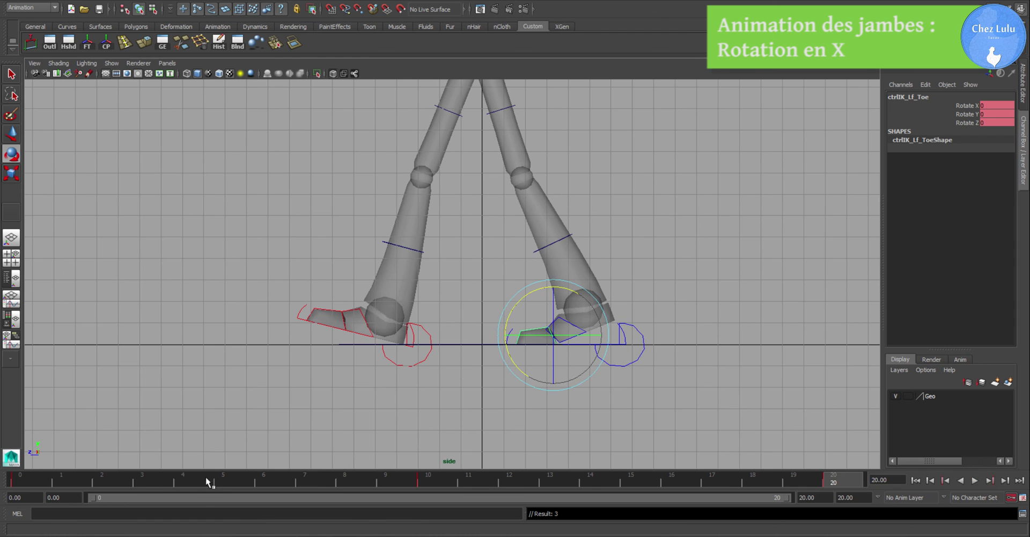
- Key the left toe control's Rotate X at -15 on frame 10 and 0 on frame 12
key("alt+v")
key("alt+v")
left_click_drag(375, 284, 382, 295)
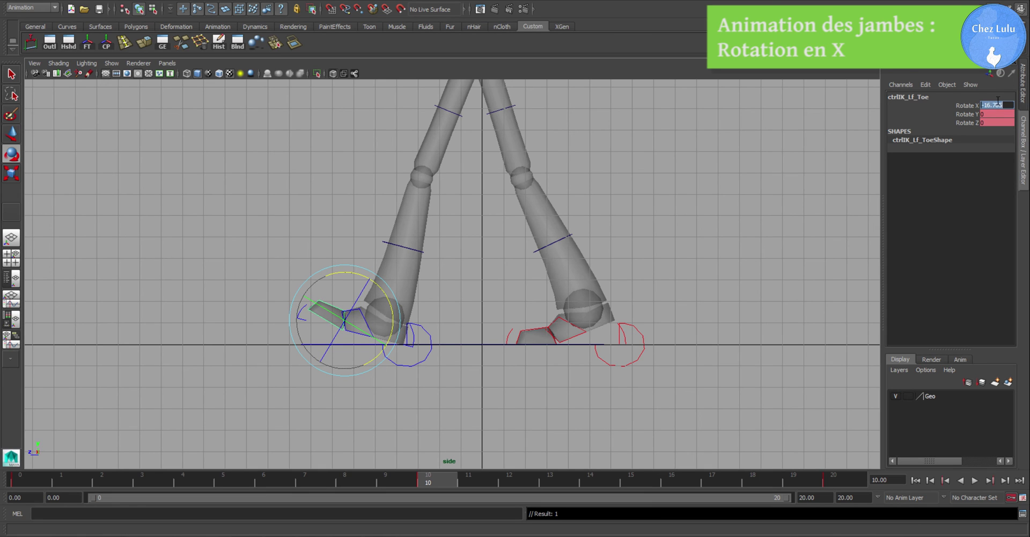
key("s")
left_click_drag(439, 476, 526, 478)
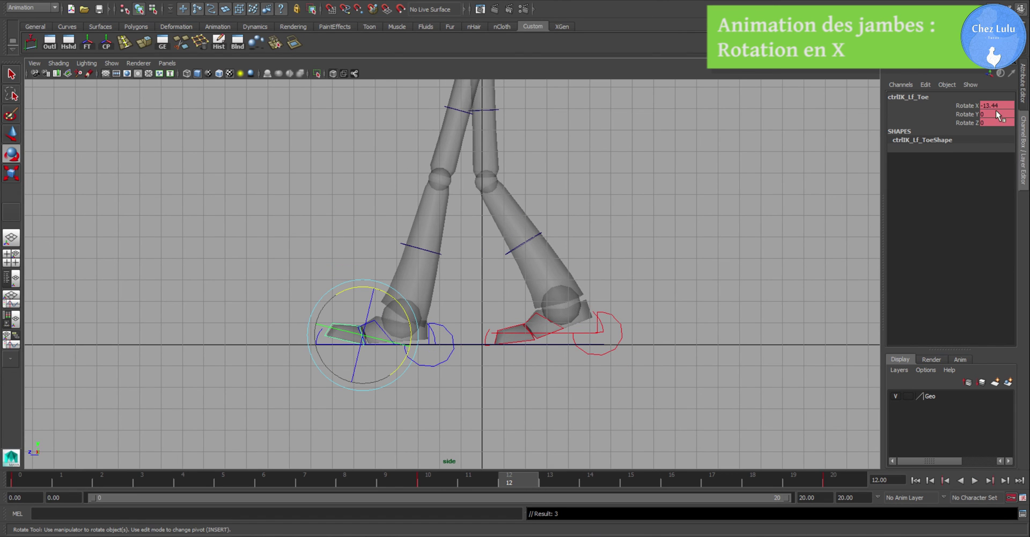
key("Return")
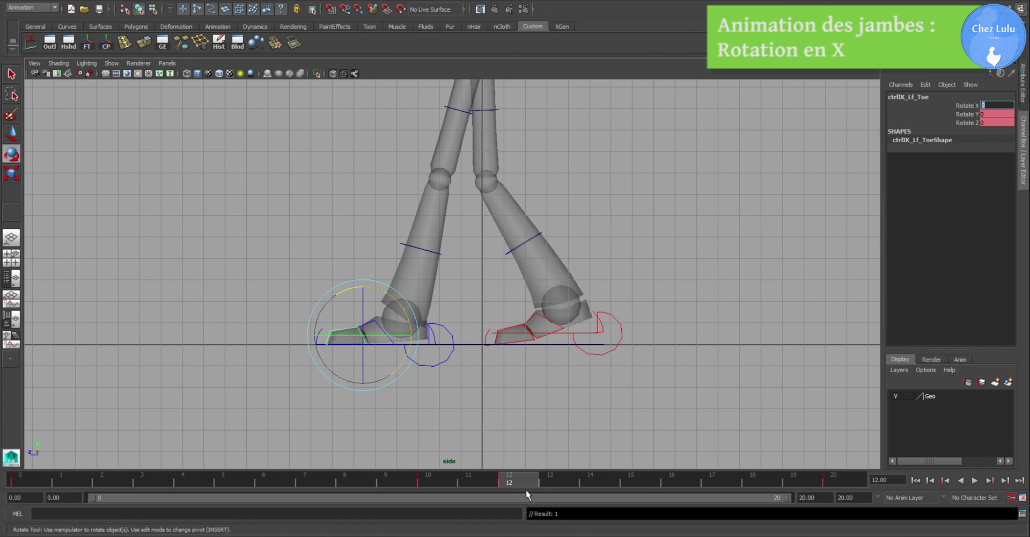
- Rotate the left toe control at frame 5 to a Rotate X of about 0.13
key("alt+v")
key("alt+v")
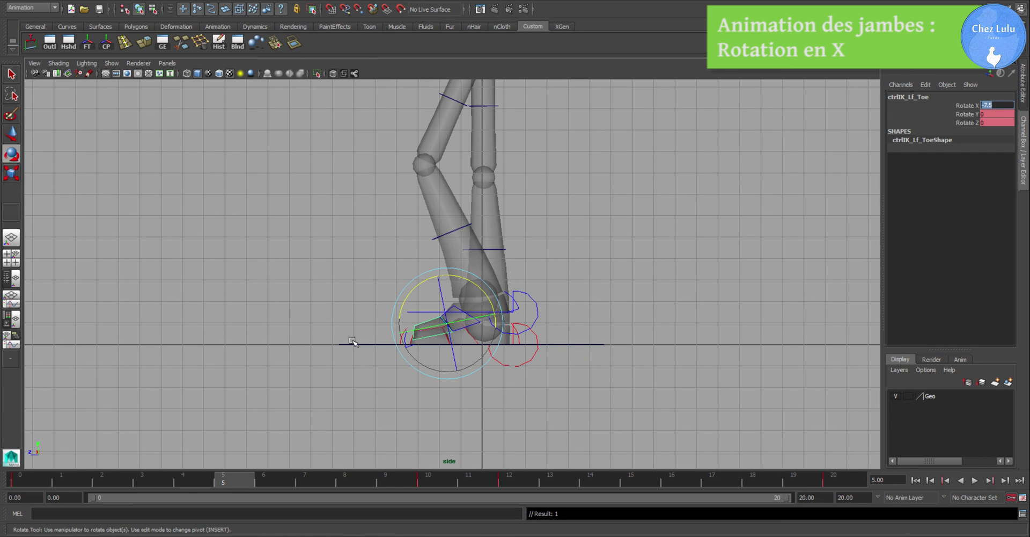
left_click_drag(467, 279, 462, 276)
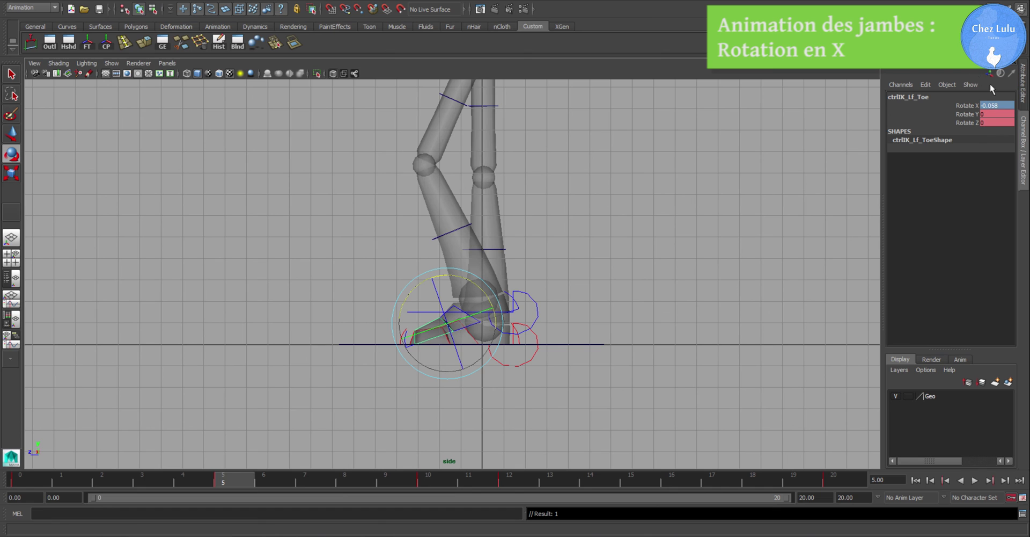
left_click_drag(467, 274, 467, 279)
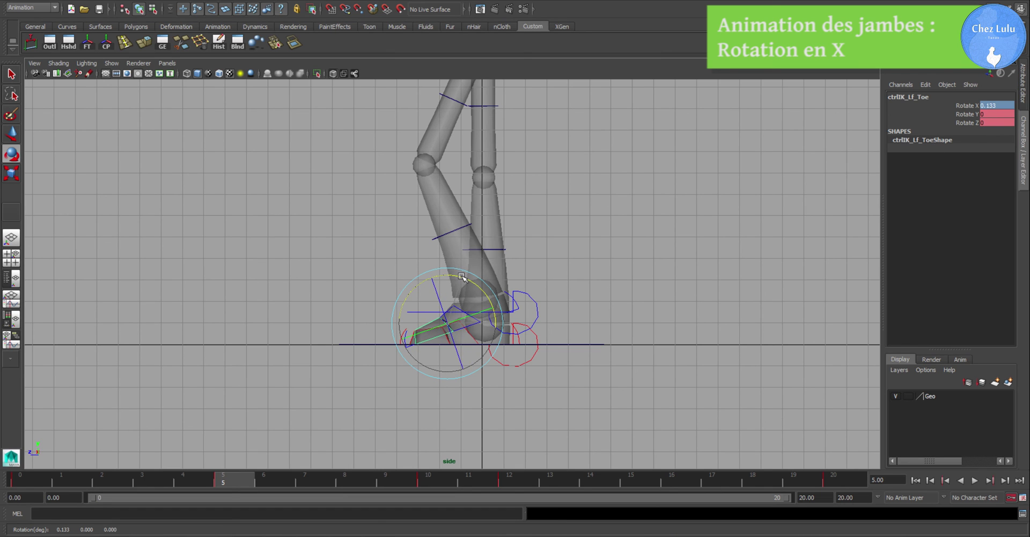
- Scrub through the timeline and play back the walk to check the left toe's rotation
left_click_drag(214, 480, 815, 480)
left_click(976, 480)
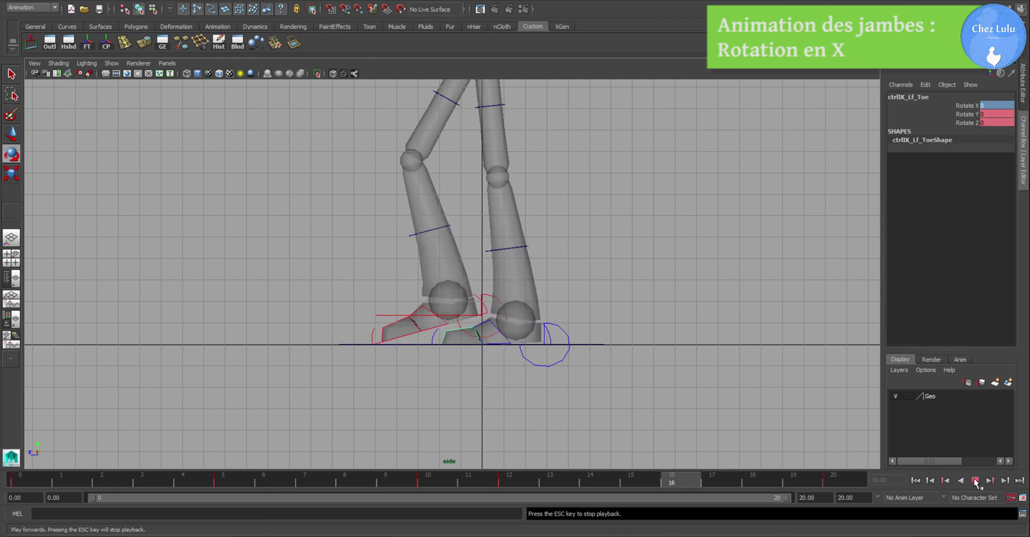
left_click(975, 481)
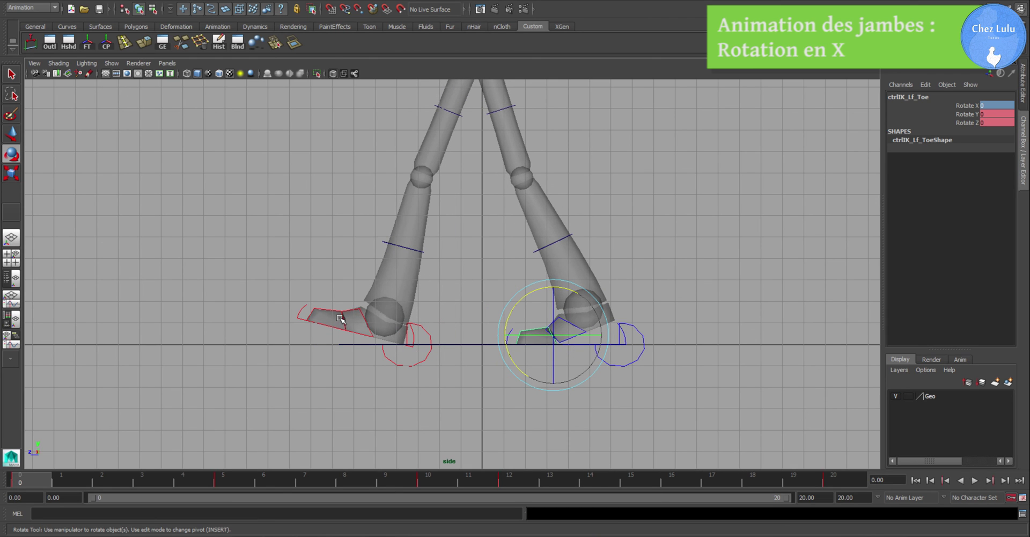
- Copy the left toe control's key at frame 0 and paste it onto the right toe control at frame 10
right_click(73, 488)
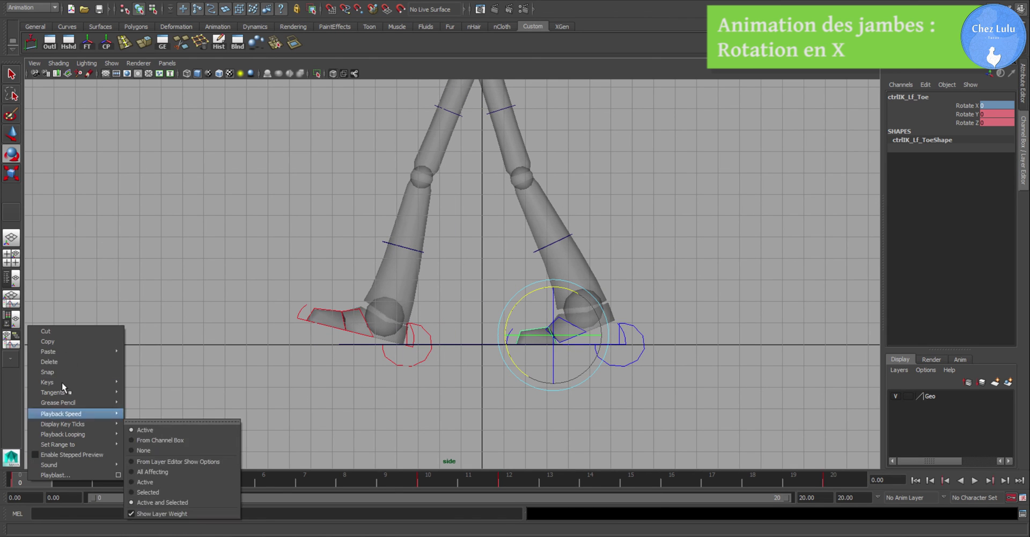
left_click(63, 339)
left_click(327, 310)
left_click(429, 478)
right_click(434, 478)
mouse_move(499, 348)
left_click(542, 350)
- Copy the left toe control's key at frame 5 and paste it onto the right toe control at frame 15
left_click(334, 304)
left_click(225, 478)
right_click(227, 478)
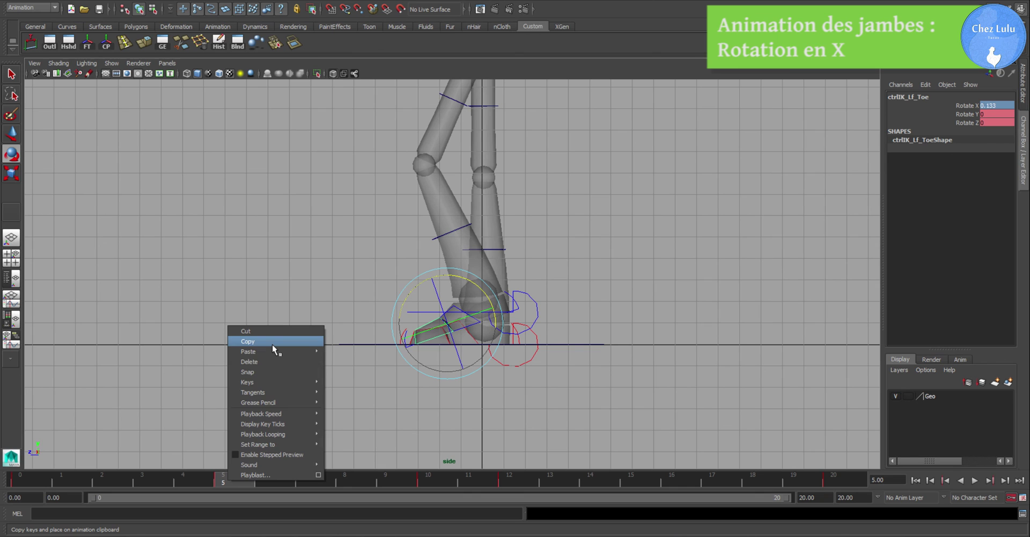
left_click(273, 343)
left_click(418, 416)
left_click(451, 343)
left_click(302, 358)
left_click_drag(380, 478, 509, 480)
left_click(519, 343)
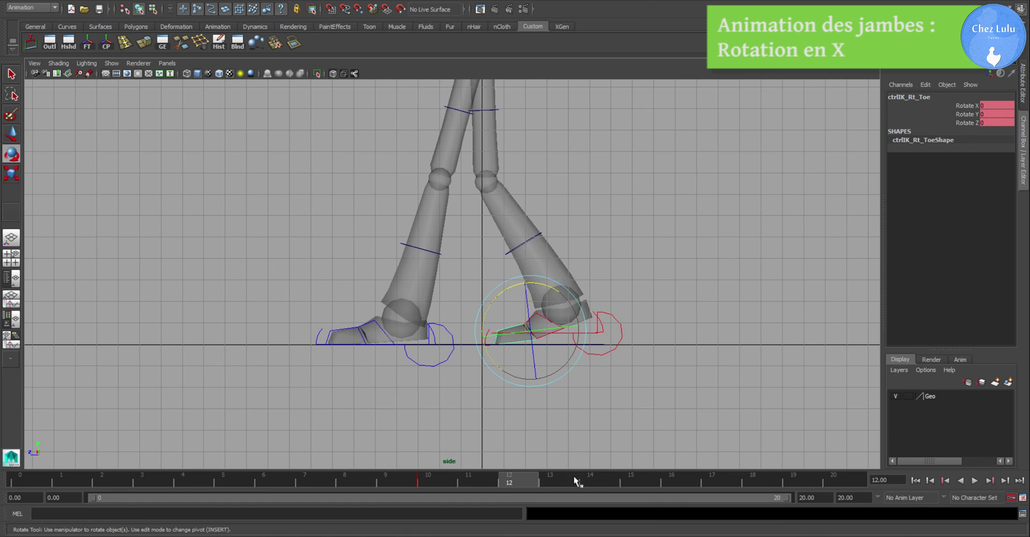
left_click(635, 482)
right_click(635, 480)
left_click(757, 349)
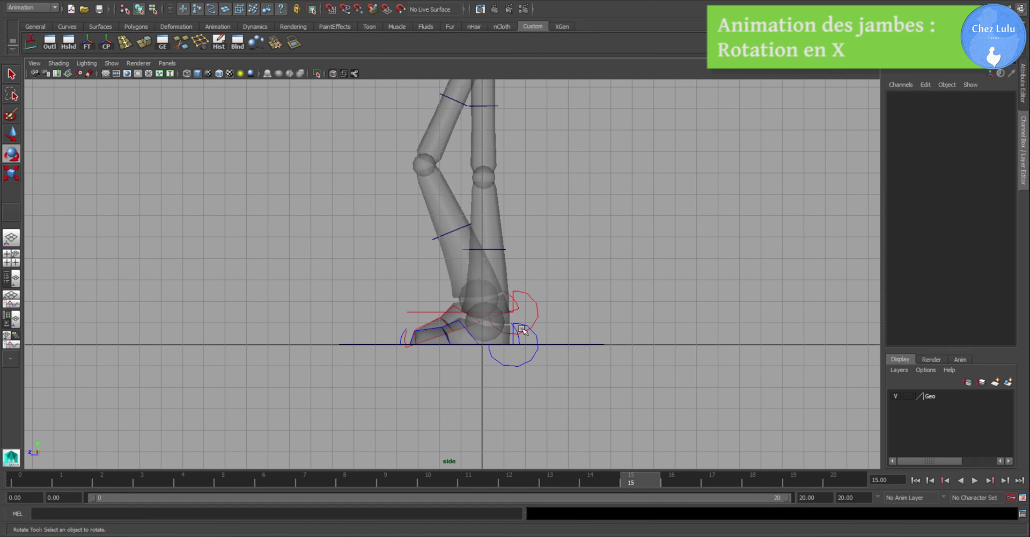
- Copy the left toe control's key at frame 10 and paste it onto the right toe control at frame 20
left_click(452, 342)
key("alt+v")
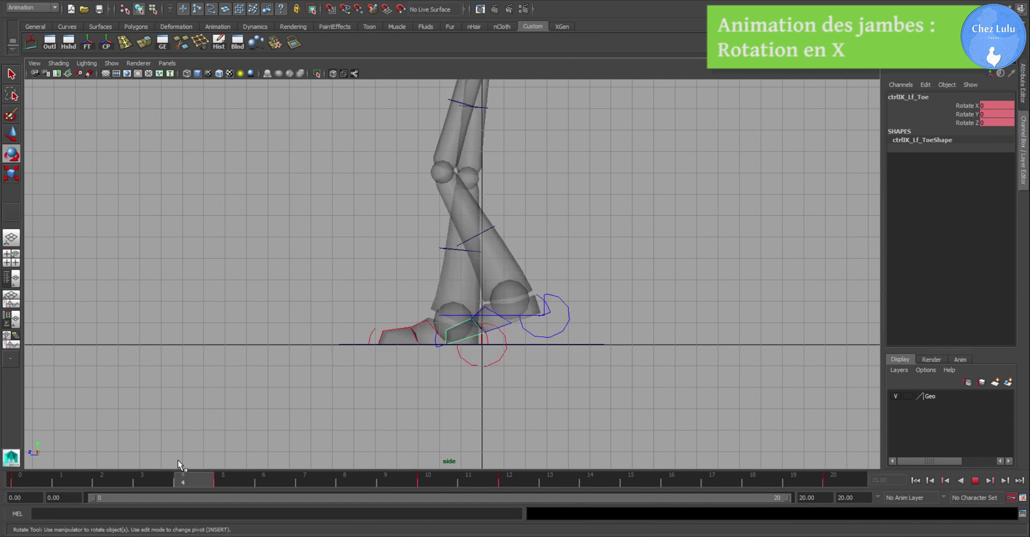
right_click(435, 475)
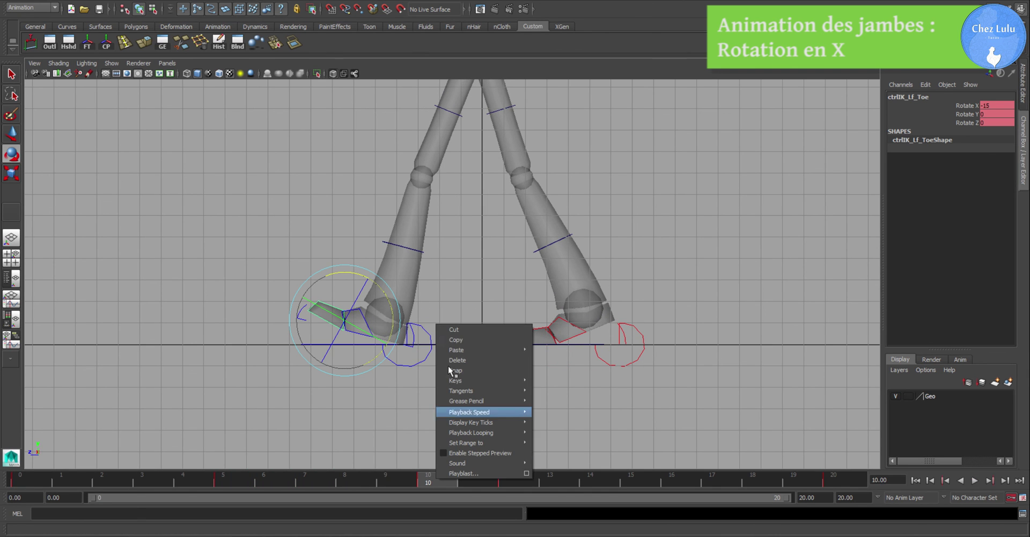
left_click(458, 339)
left_click(529, 330)
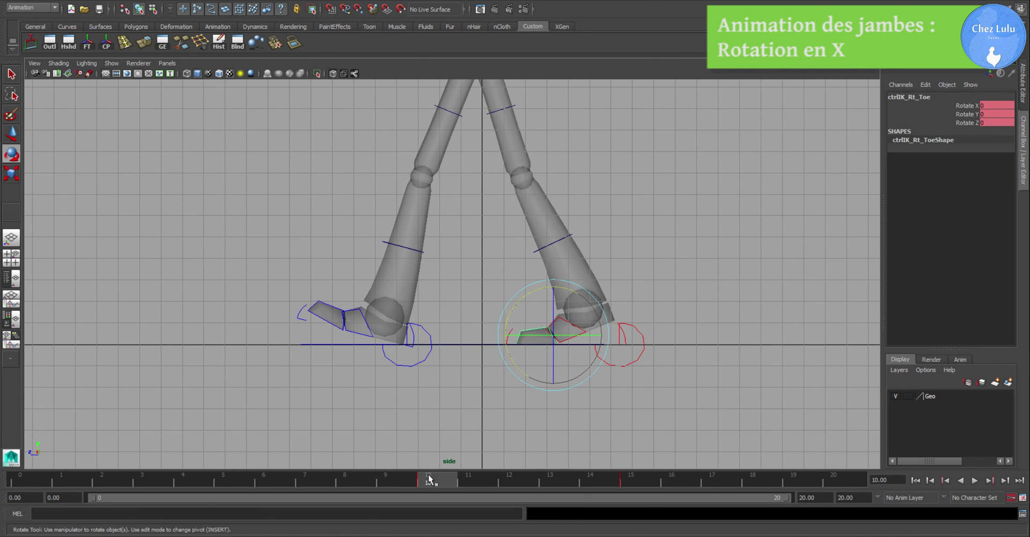
left_click(834, 477)
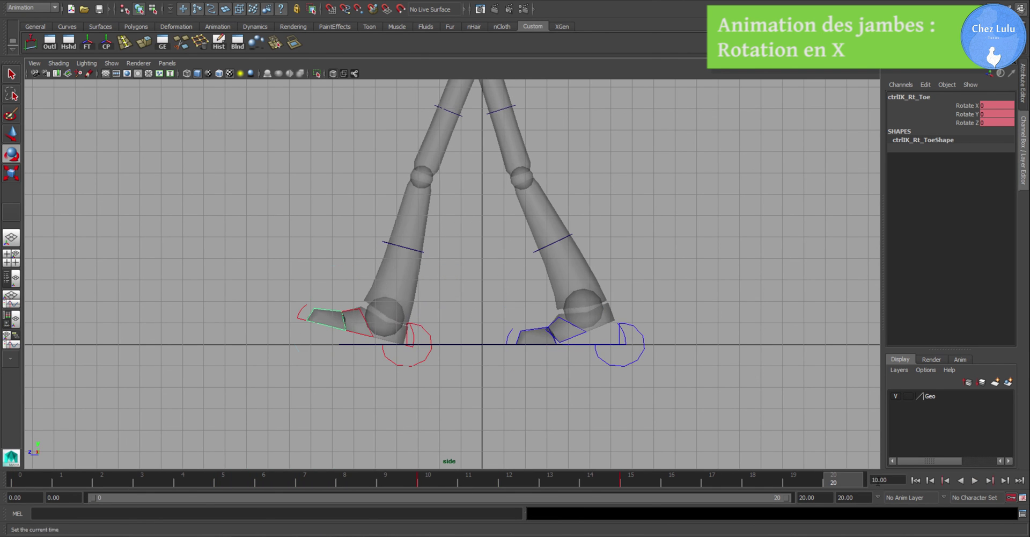
right_click(834, 477)
mouse_move(891, 352)
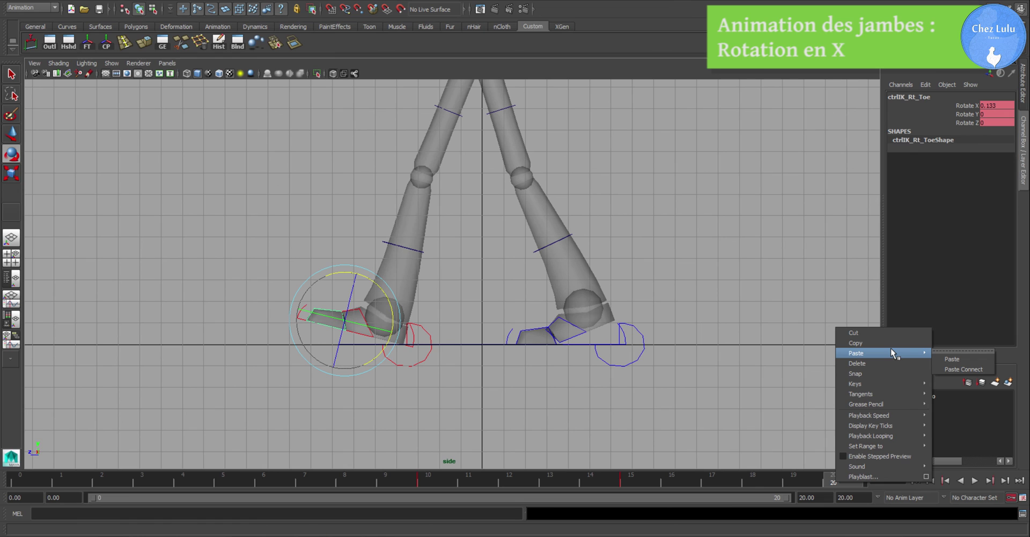
left_click(948, 358)
- Paste the copied toe key onto the right toe control at frame 0 and play back the walk
left_click(28, 476)
right_click(28, 477)
mouse_move(79, 346)
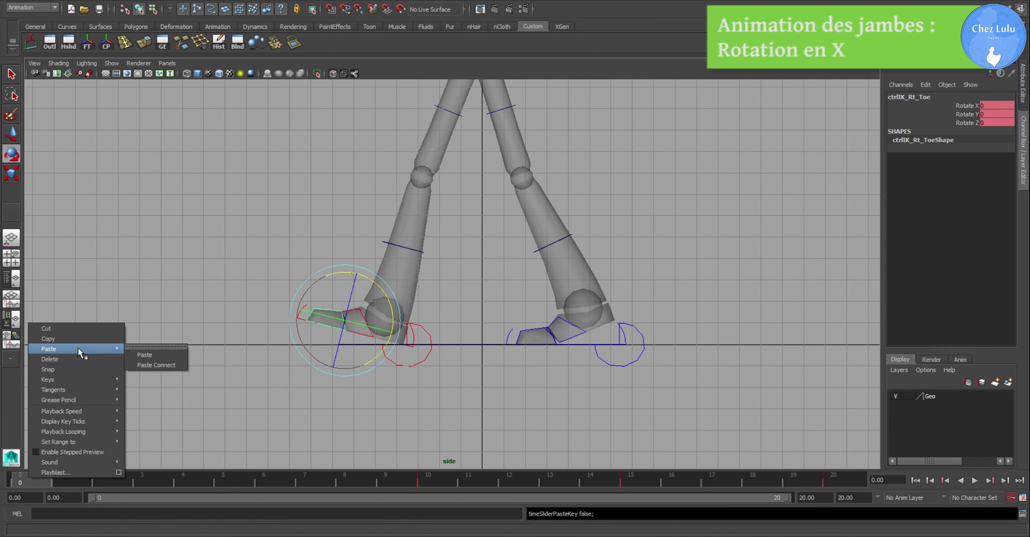
left_click(154, 352)
left_click(975, 480)
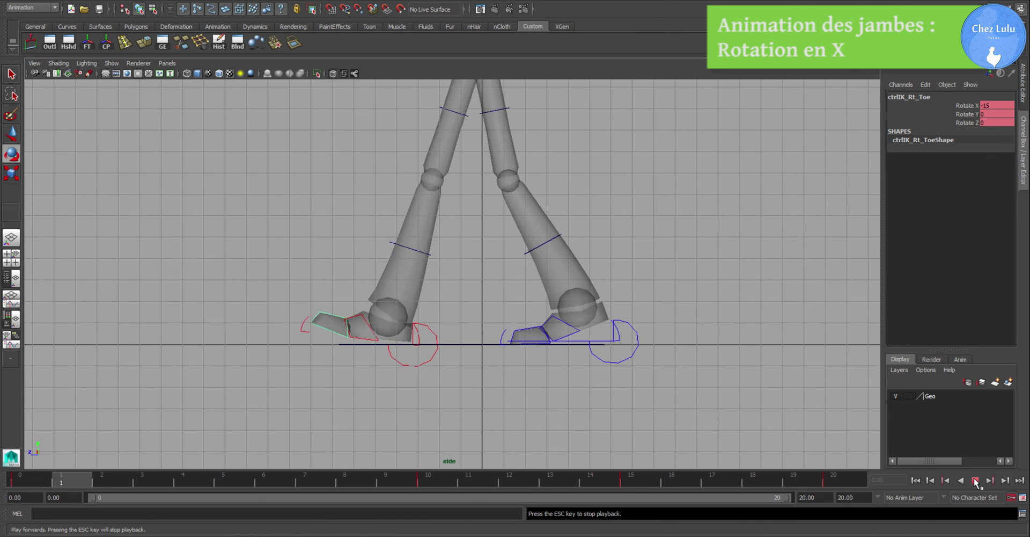
left_click(975, 480)
- Copy the left toe control's key at frame 12 and paste it onto the right toe control at frame 2
left_click(343, 312)
left_click_drag(78, 474, 516, 485)
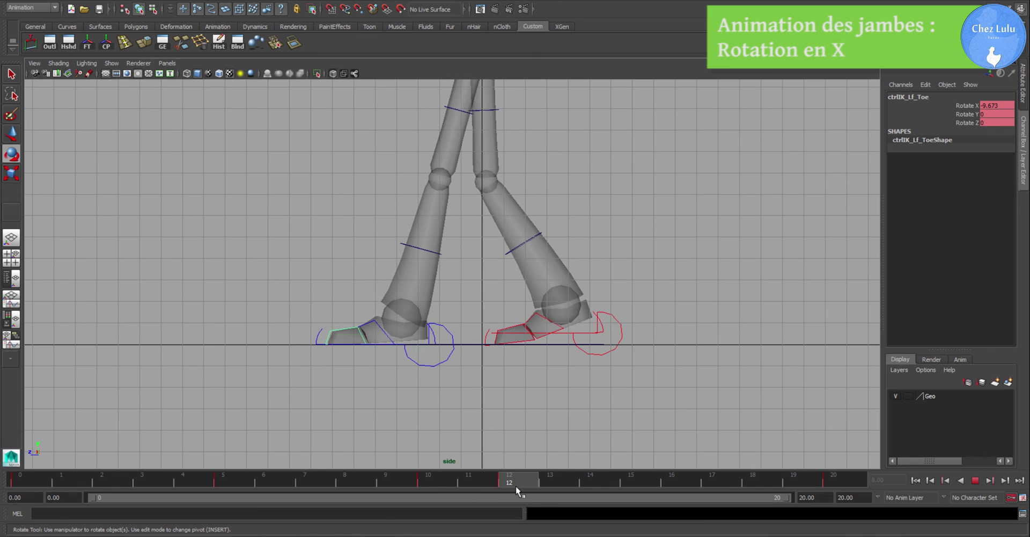
right_click(516, 486)
left_click(558, 338)
left_click(510, 325)
left_click_drag(65, 475, 107, 474)
right_click(106, 475)
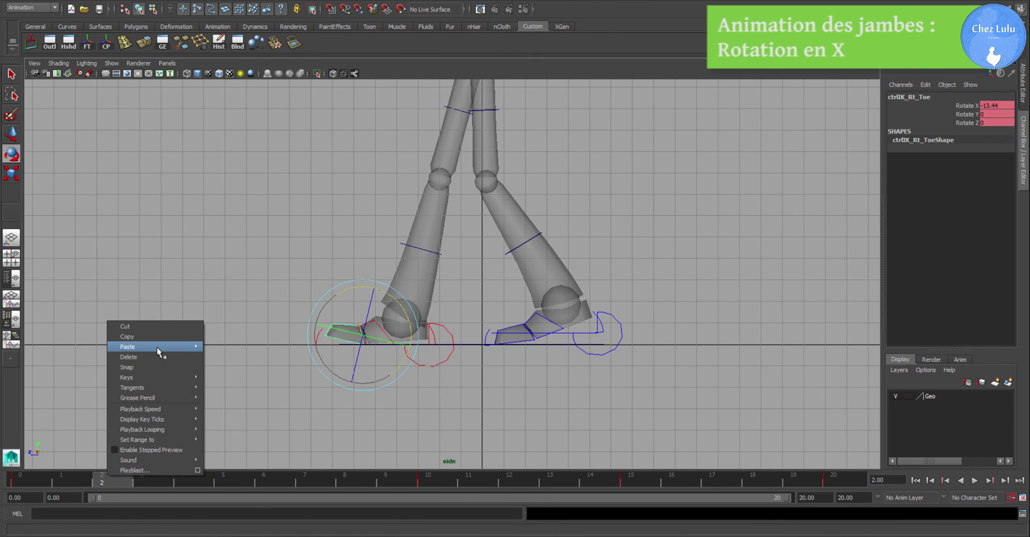
mouse_move(198, 346)
left_click(236, 350)
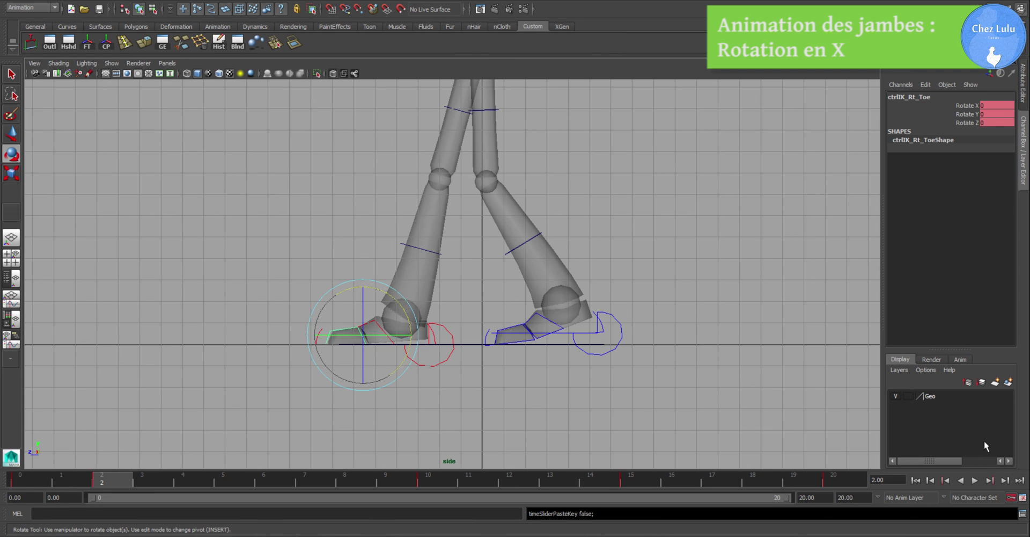
- Play back the walk cycle to check the rotation of both toes
left_click(977, 480)
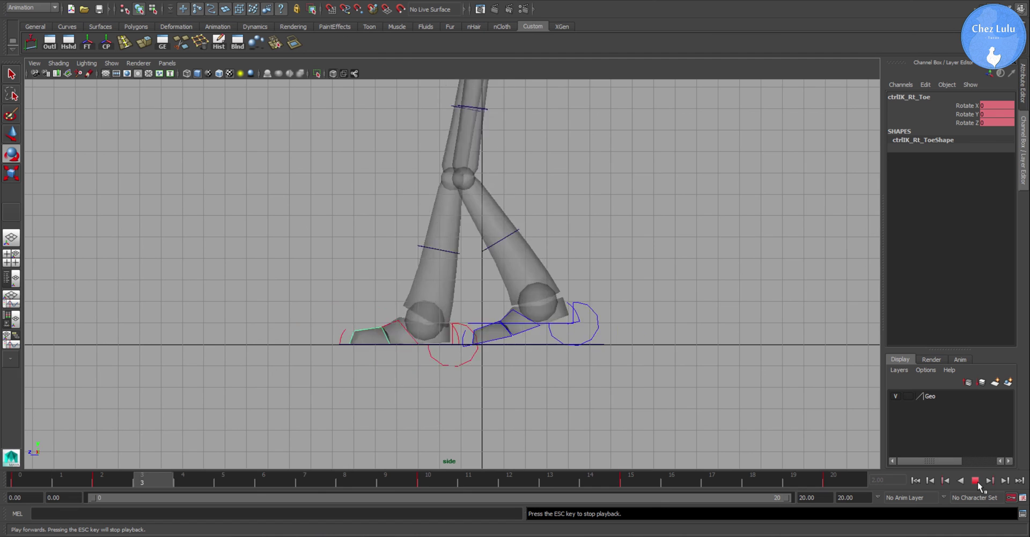
key("Escape")
key("e")
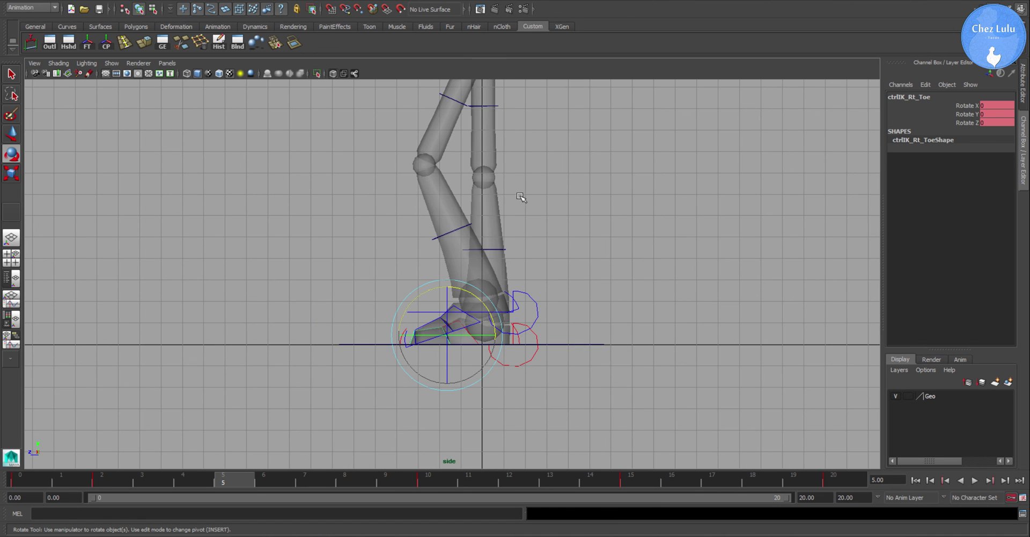